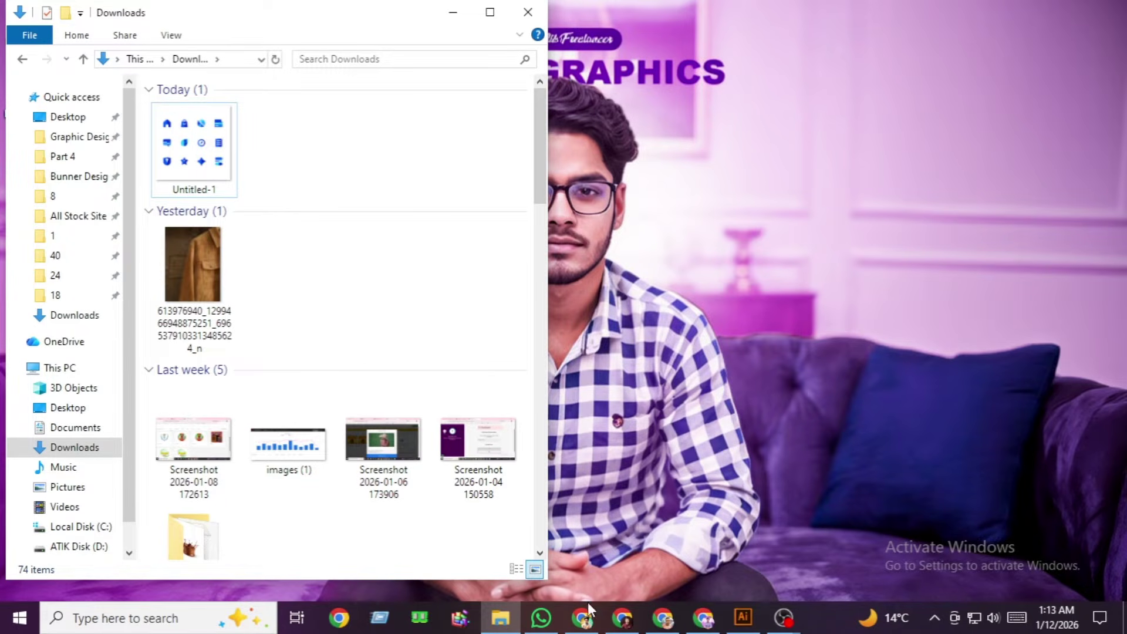
Step: Switch to Chrome and open the FreeConvert Vector Converter search result in a new tab
{"action": "left_click", "coordinate": [584, 619]}
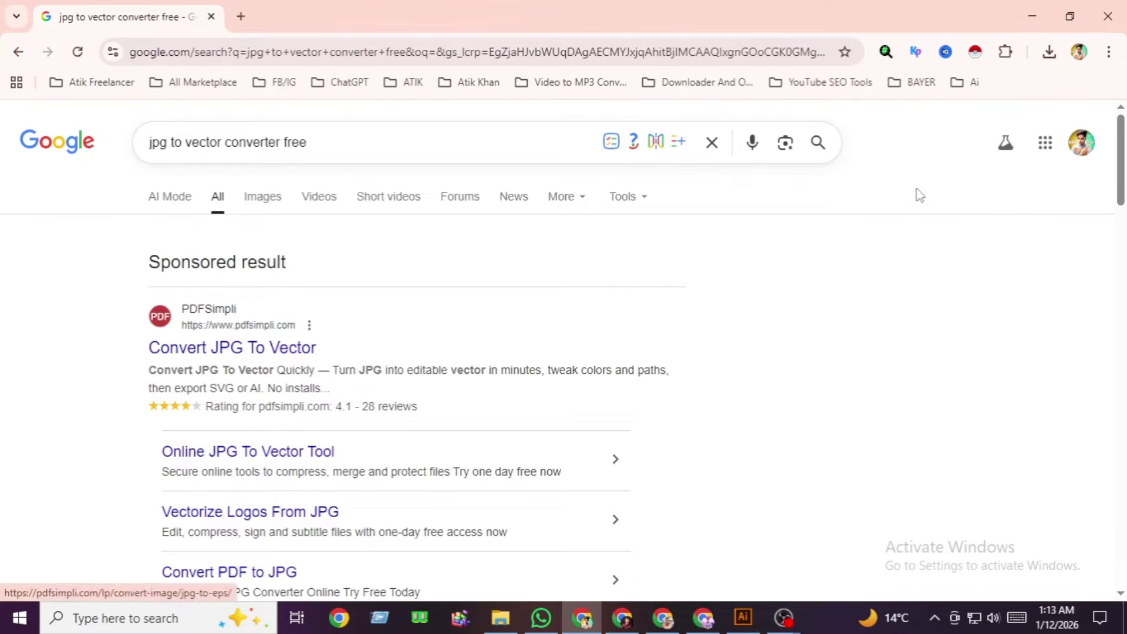
{"action": "left_click_drag", "start_coordinate": [1121, 163], "coordinate": [1121, 236]}
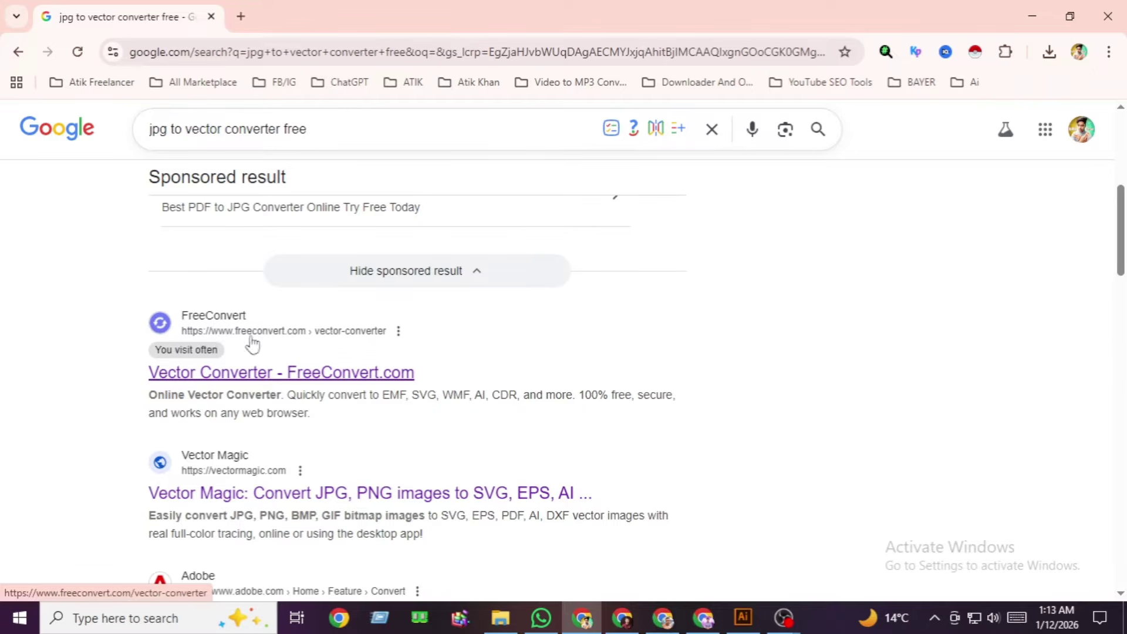
{"action": "scroll", "coordinate": [1122, 259], "scroll_direction": "down", "scroll_amount": 2}
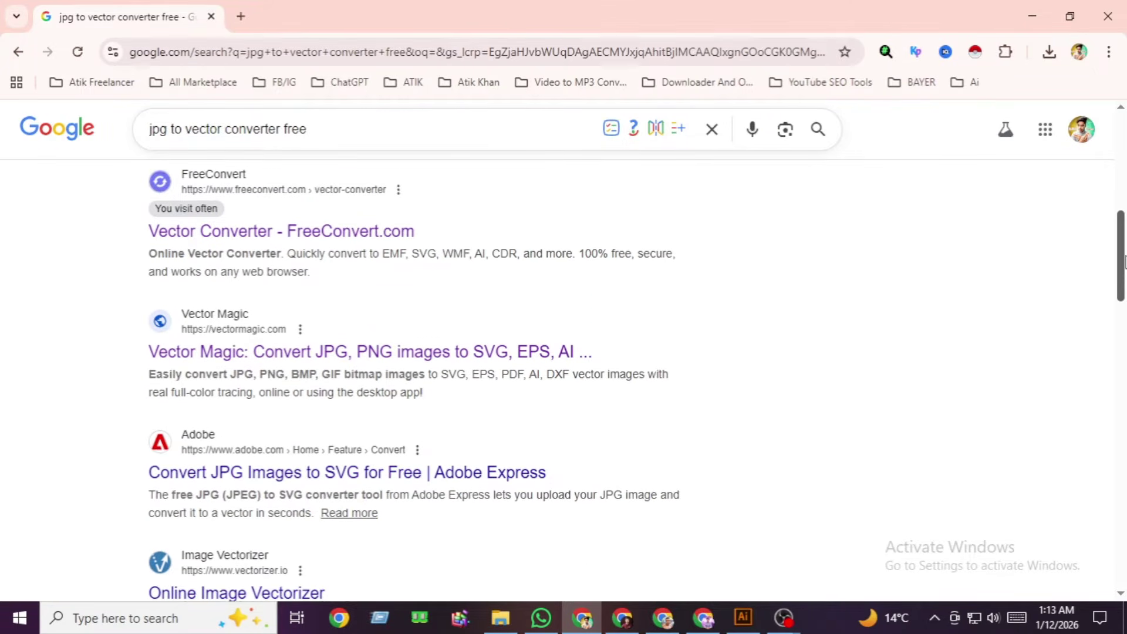
{"action": "mouse_move", "coordinate": [1122, 260]}
{"action": "left_mouse_down"}
{"action": "mouse_move", "coordinate": [1122, 271]}
{"action": "mouse_move", "coordinate": [1121, 245]}
{"action": "left_mouse_up"}
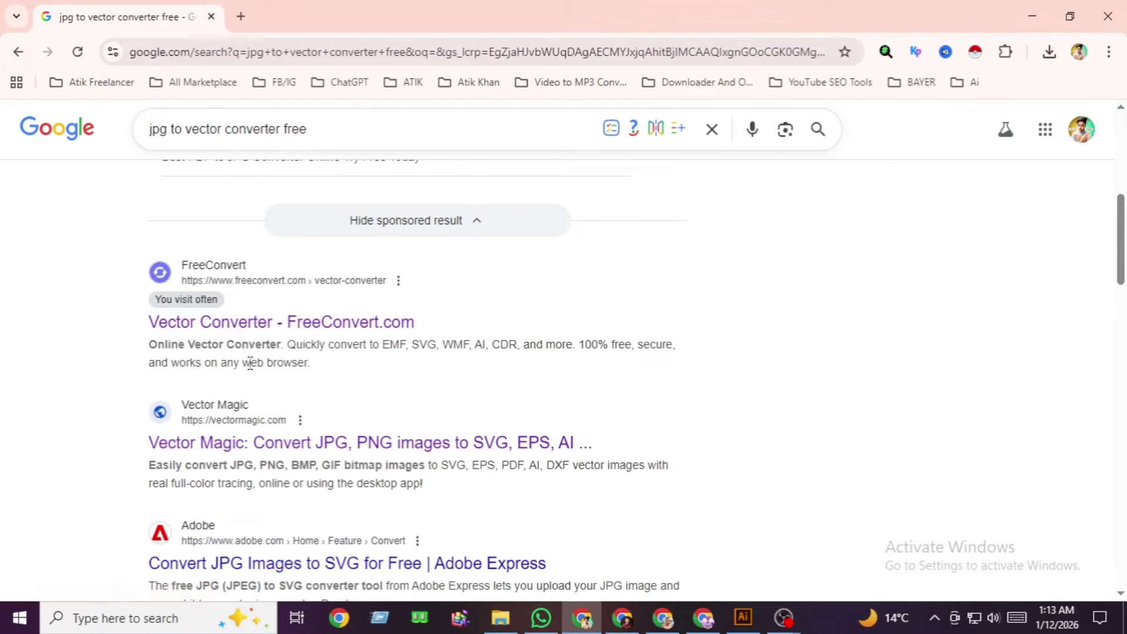
{"action": "right_click", "coordinate": [253, 327]}
{"action": "left_click", "coordinate": [276, 341]}
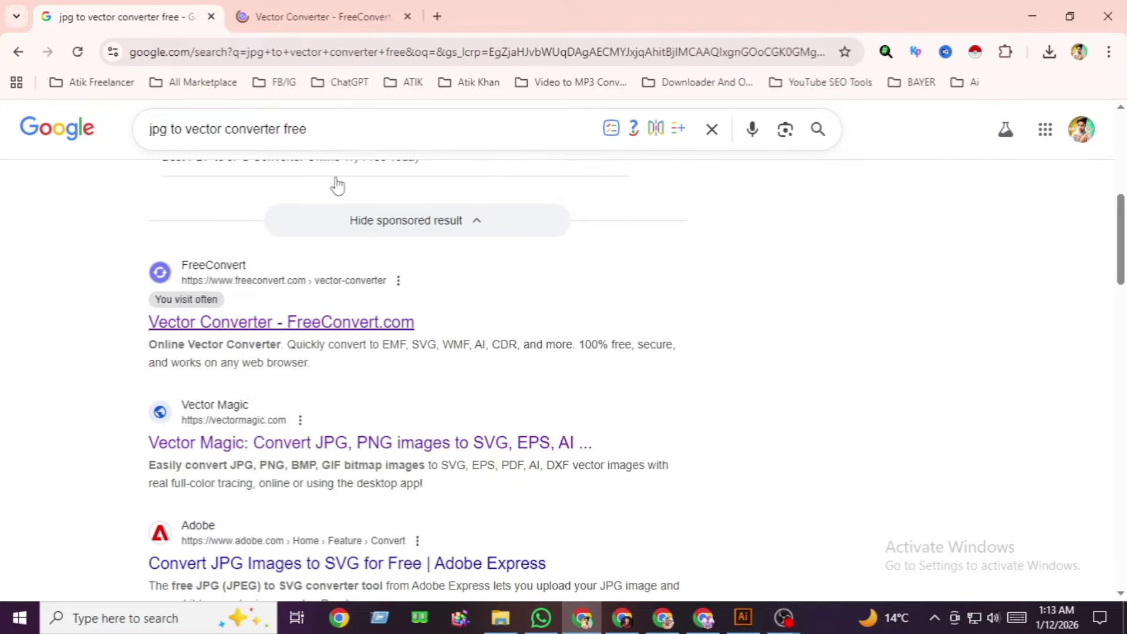
{"action": "left_click", "coordinate": [328, 15]}
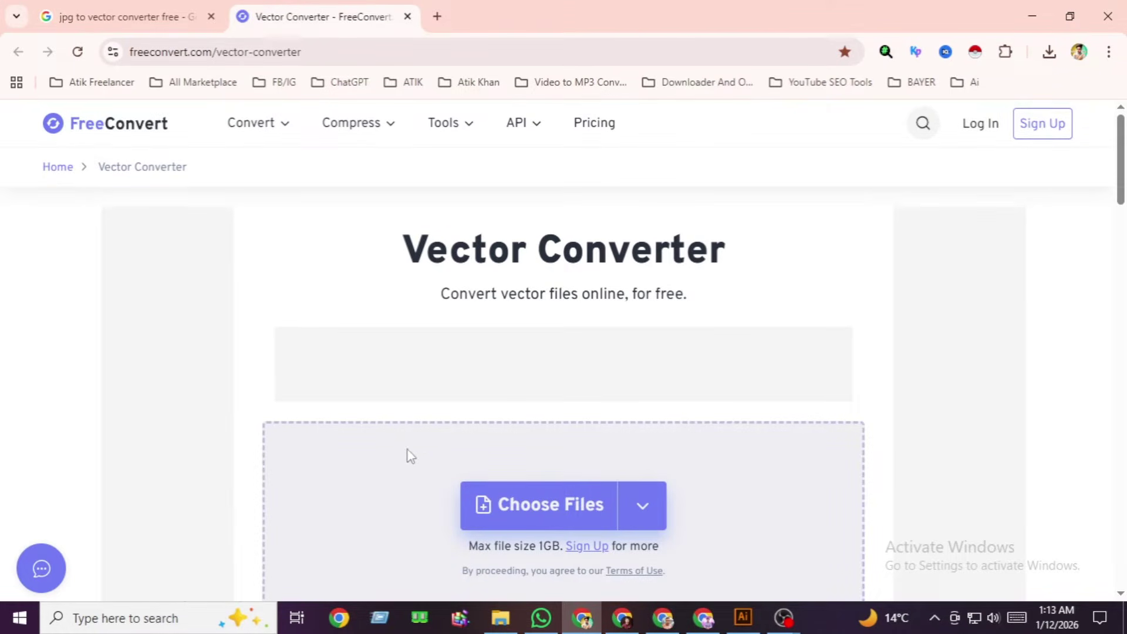
Step: Upload the Untitled-1 JPG icon image from the Downloads folder to the converter
{"action": "mouse_move", "coordinate": [598, 503]}
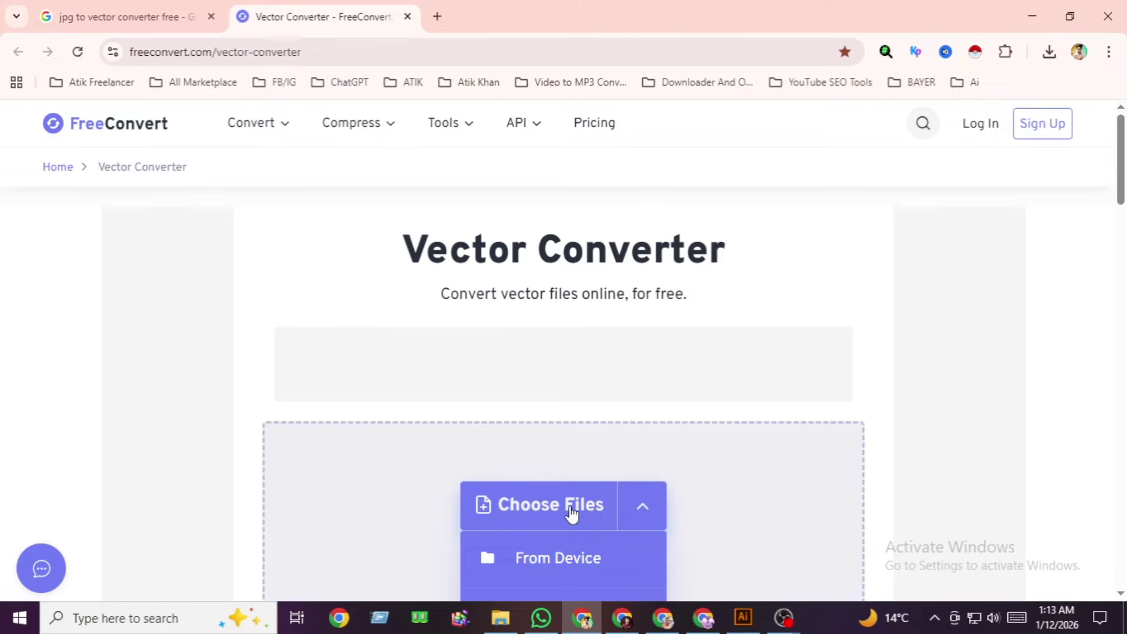
{"action": "left_click", "coordinate": [572, 506]}
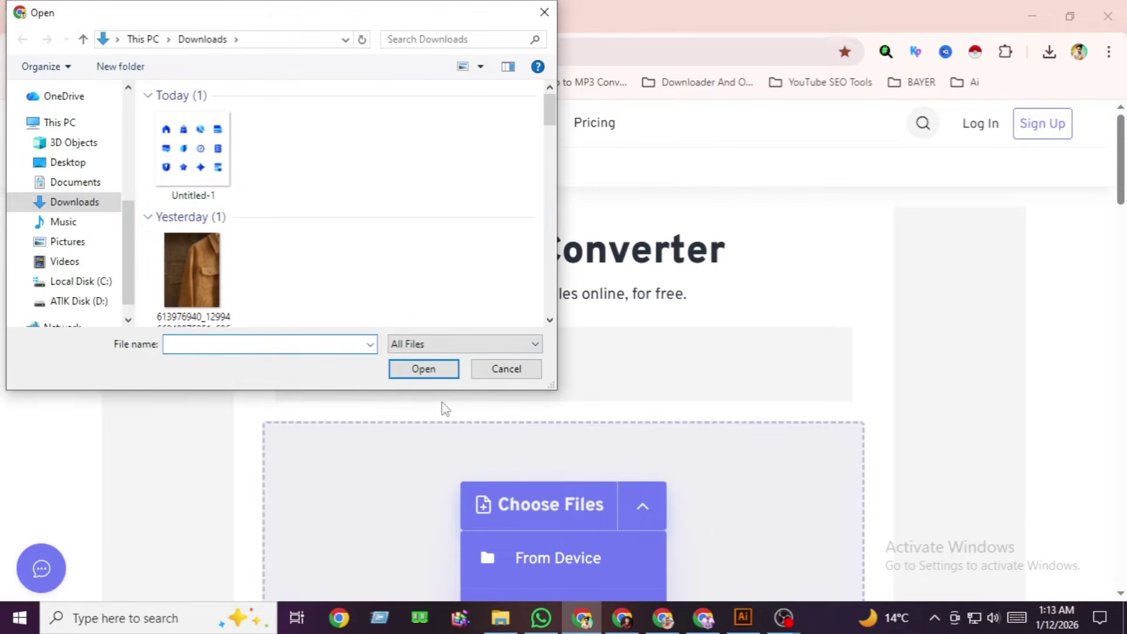
{"action": "left_click", "coordinate": [206, 167]}
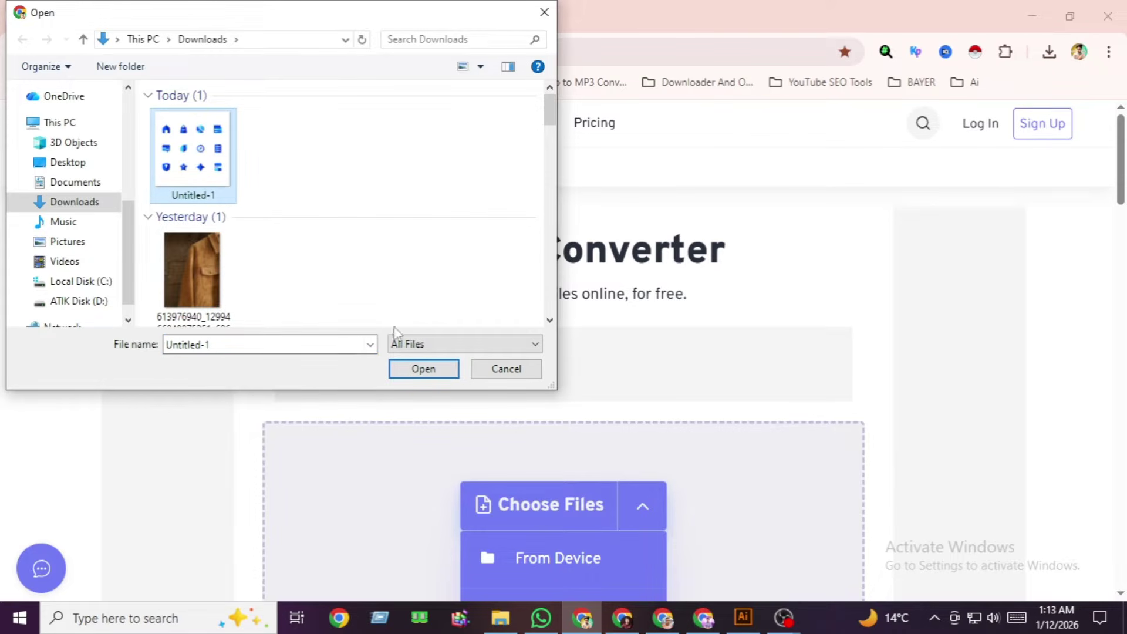
{"action": "left_click", "coordinate": [422, 370]}
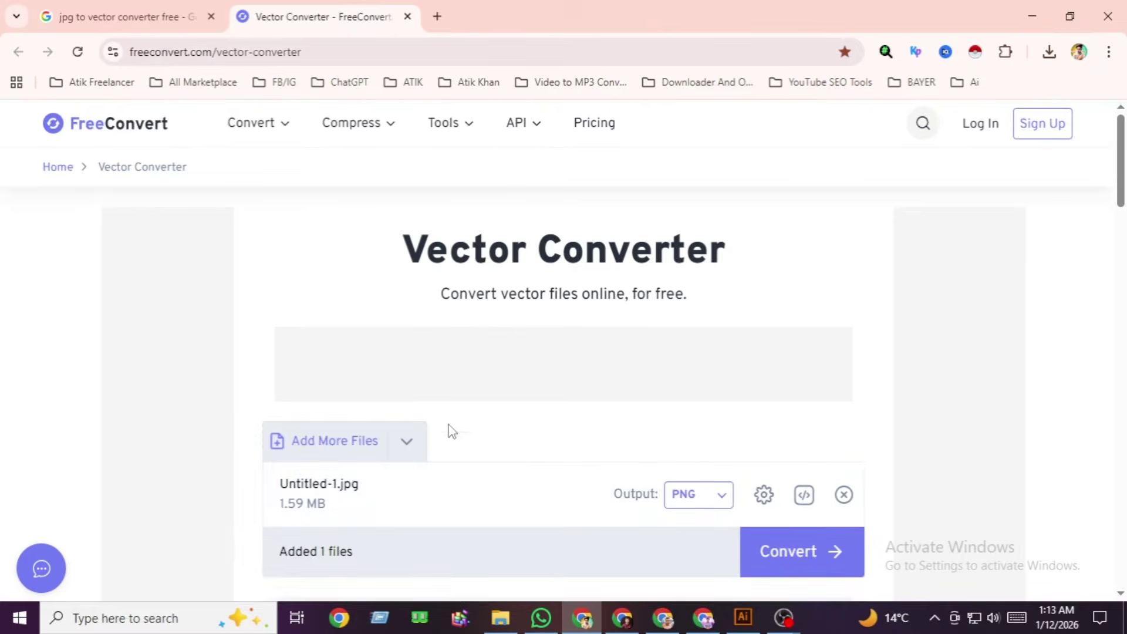
Step: Set the output format of Untitled-1.jpg to SVG
{"action": "scroll", "coordinate": [513, 463], "scroll_direction": "down", "scroll_amount": 2}
{"action": "scroll", "coordinate": [513, 464], "scroll_direction": "down", "scroll_amount": 2}
{"action": "scroll", "coordinate": [512, 425], "scroll_direction": "up", "scroll_amount": 1}
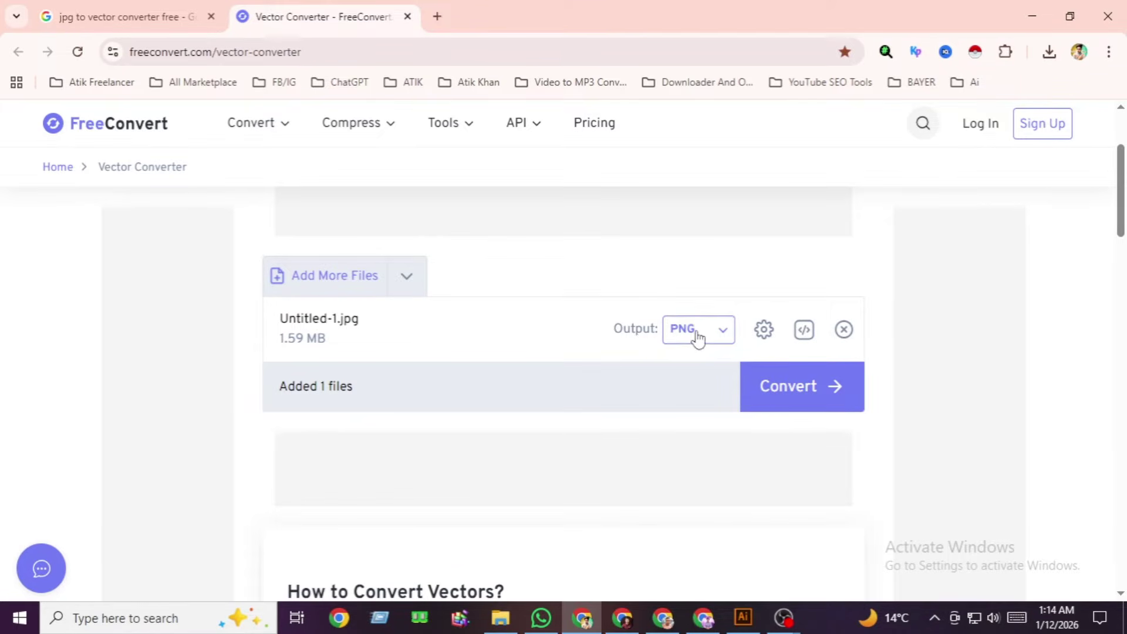
{"action": "left_click", "coordinate": [723, 339]}
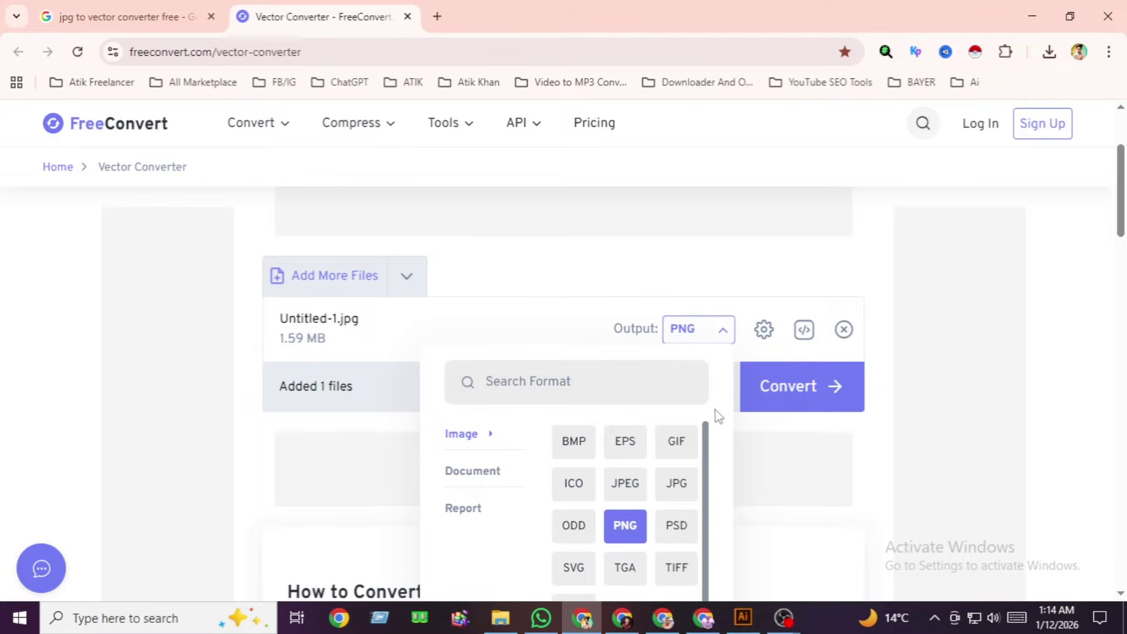
{"action": "scroll", "coordinate": [710, 440], "scroll_direction": "down", "scroll_amount": 1}
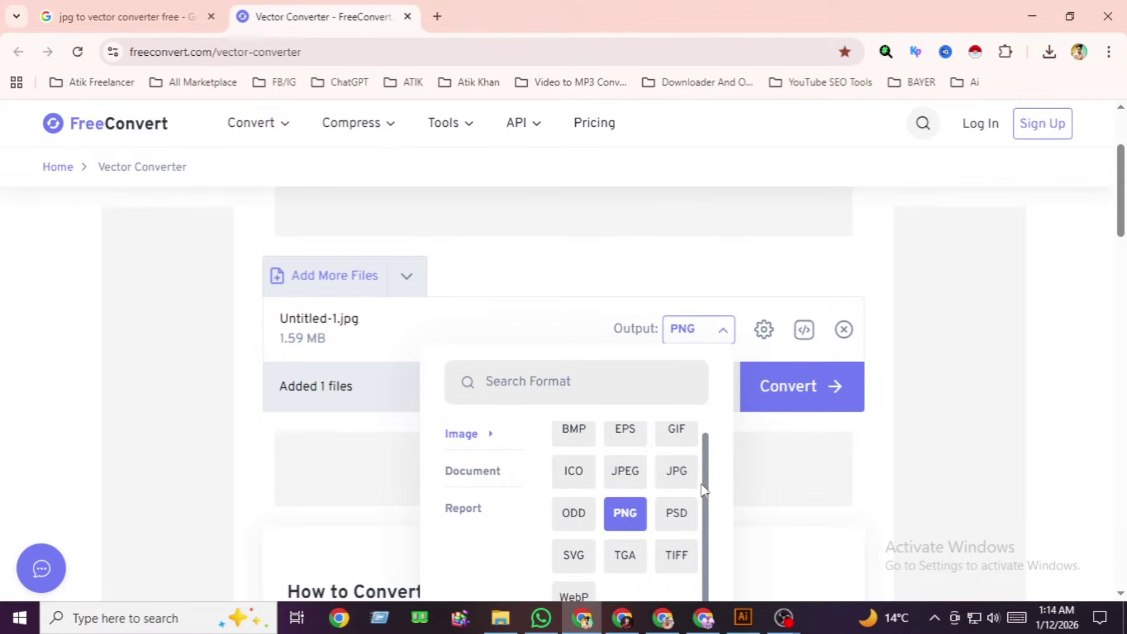
{"action": "scroll", "coordinate": [705, 490], "scroll_direction": "down", "scroll_amount": 2}
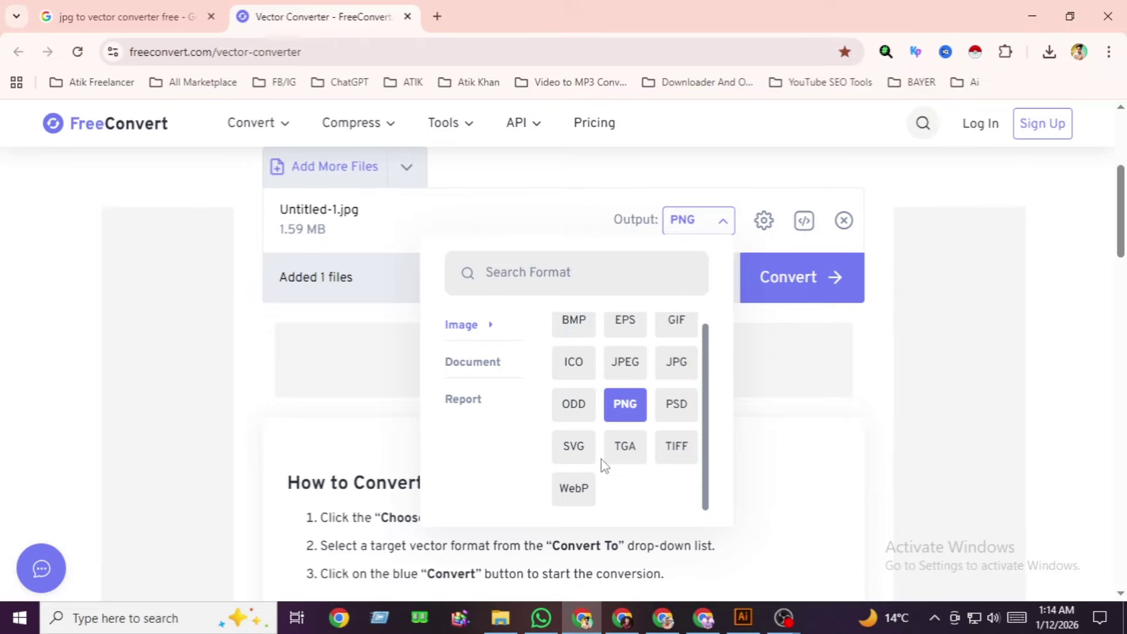
{"action": "scroll", "coordinate": [604, 465], "scroll_direction": "up", "scroll_amount": 1}
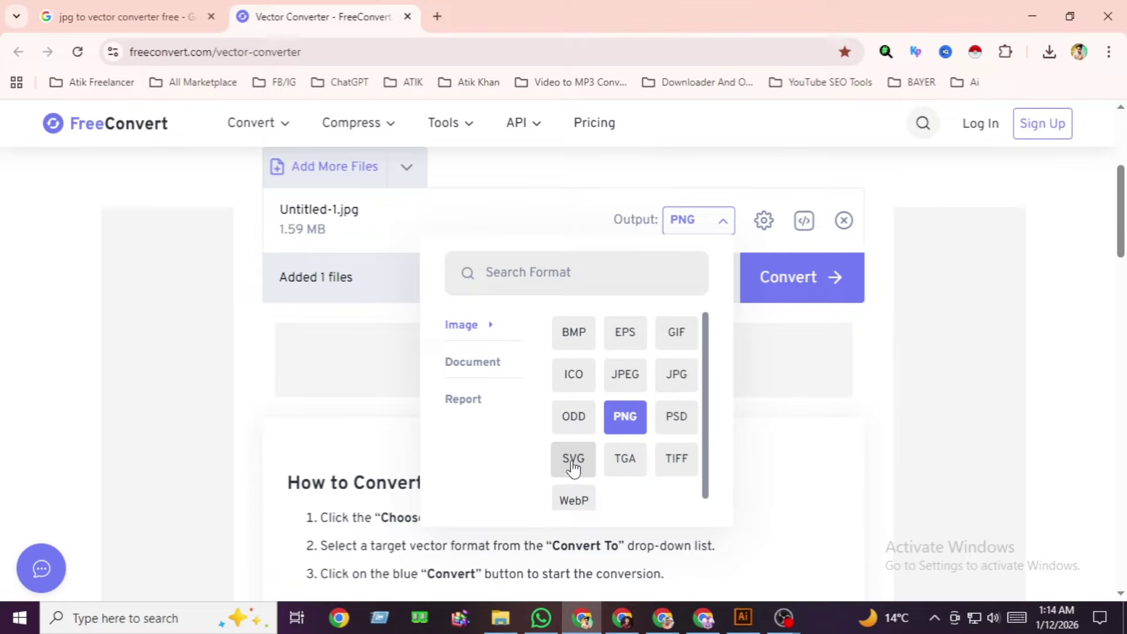
{"action": "left_click", "coordinate": [573, 460]}
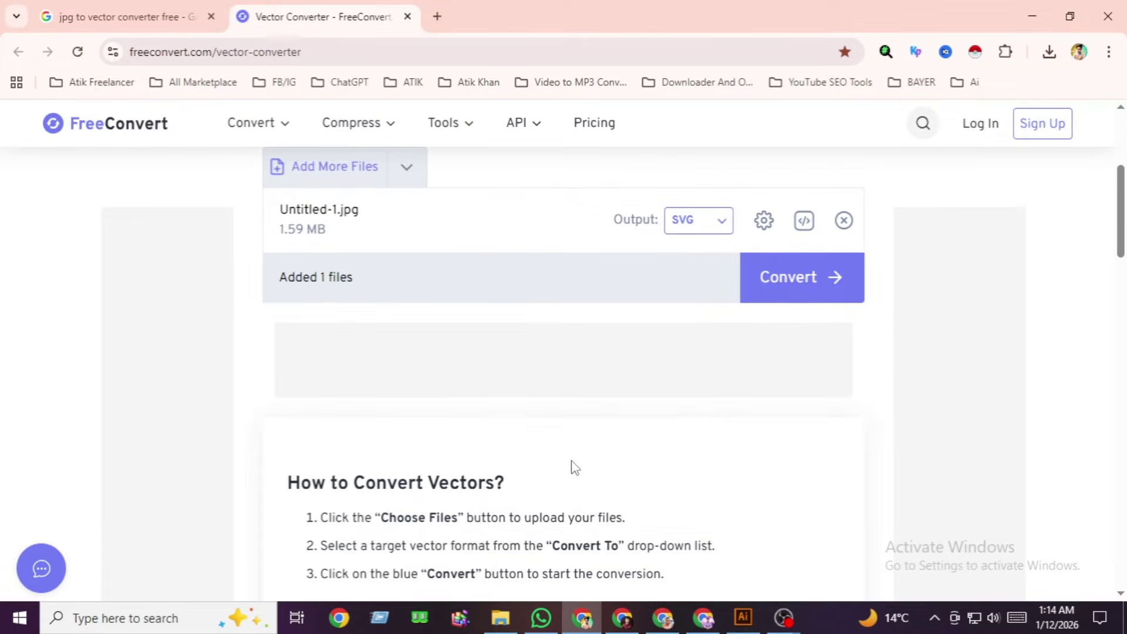
Step: Convert Untitled-1.jpg, download the resulting SVG file and show the recent downloads
{"action": "left_click", "coordinate": [820, 290]}
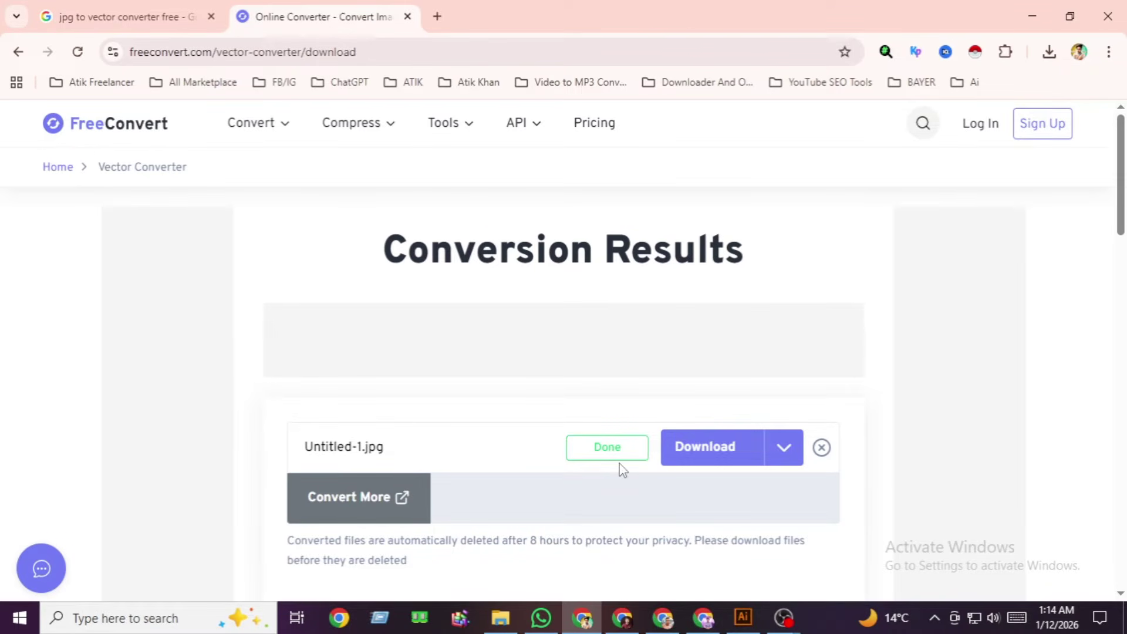
{"action": "left_click", "coordinate": [705, 447]}
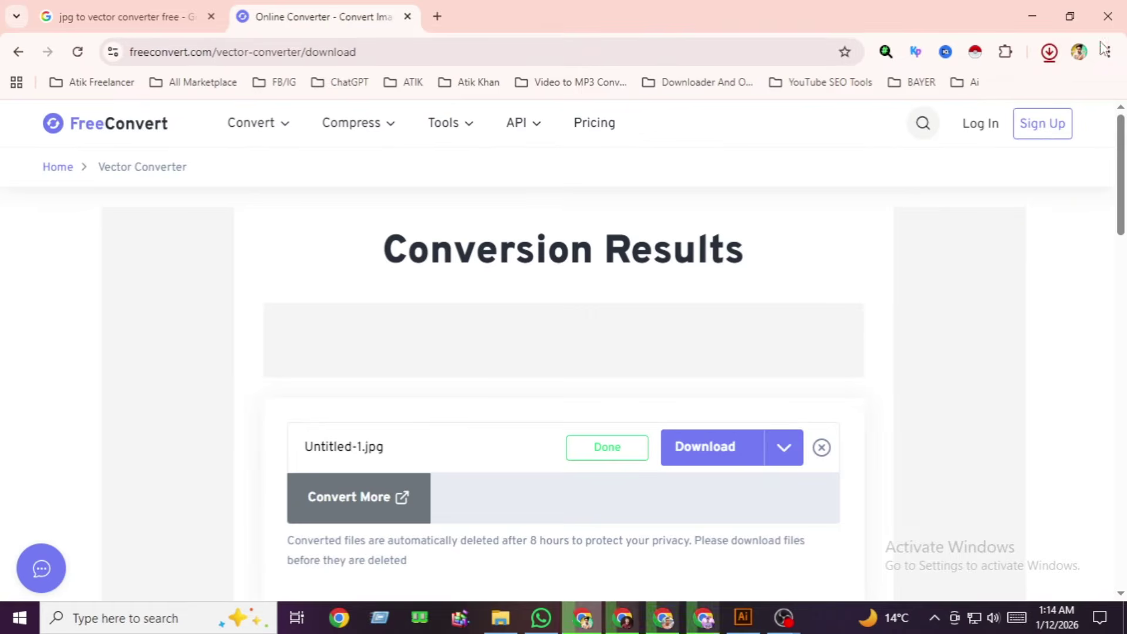
{"action": "left_click", "coordinate": [1049, 53]}
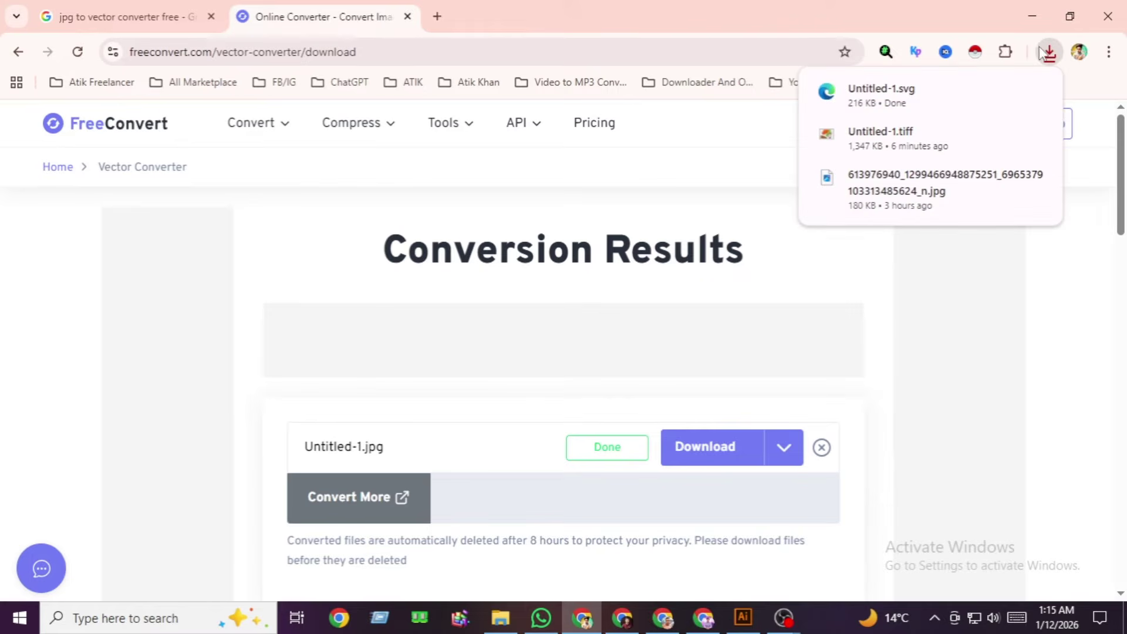
Step: Minimize the browser, refresh the Downloads folder and open the downloaded Untitled-1 SVG in Adobe Illustrator 2019
{"action": "left_click", "coordinate": [1032, 16]}
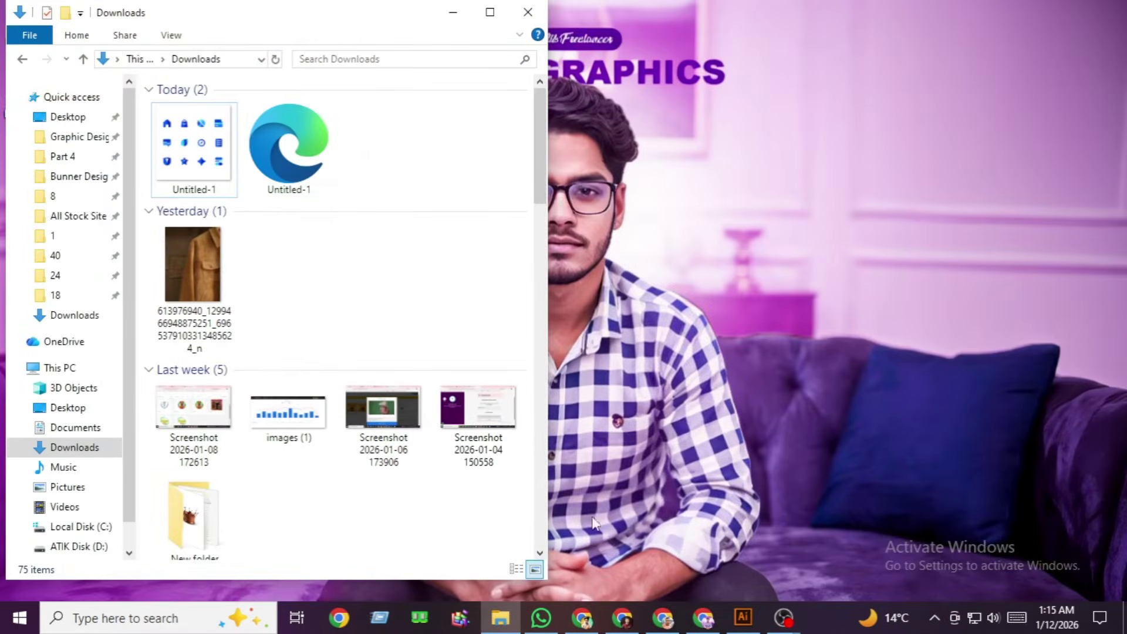
{"action": "right_click", "coordinate": [385, 148]}
{"action": "left_click", "coordinate": [415, 212]}
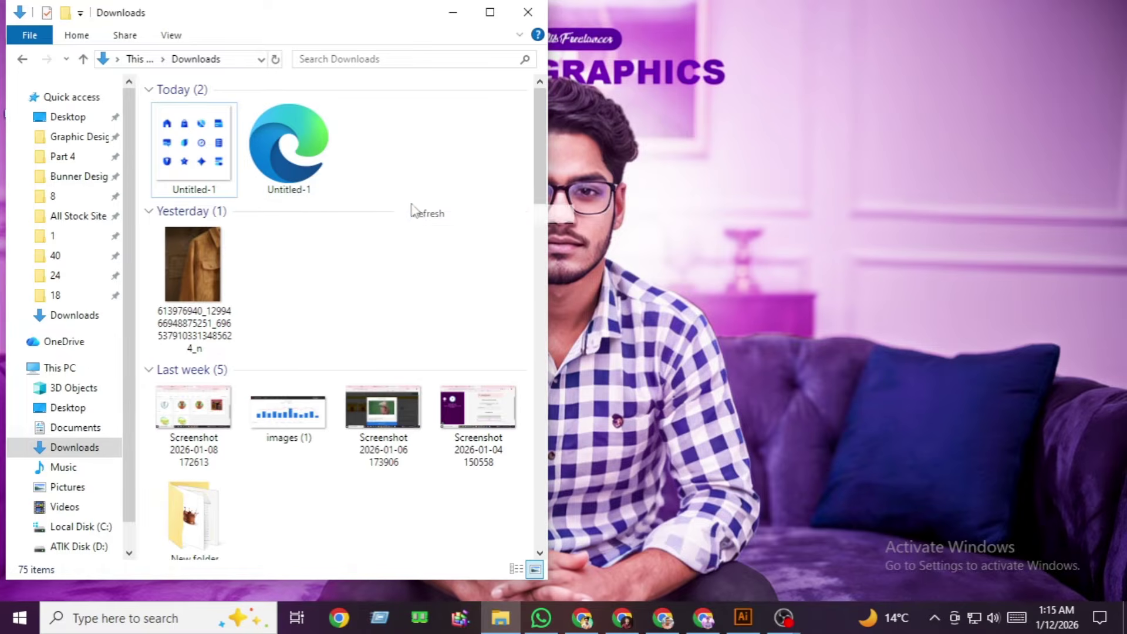
{"action": "left_click", "coordinate": [211, 178]}
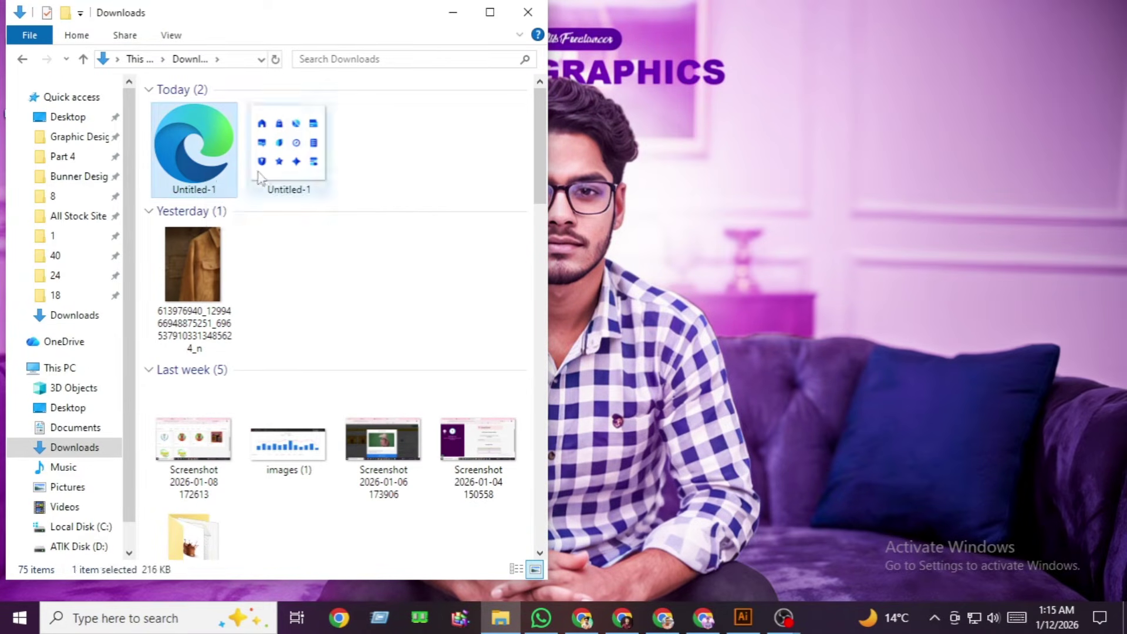
{"action": "right_click", "coordinate": [187, 154]}
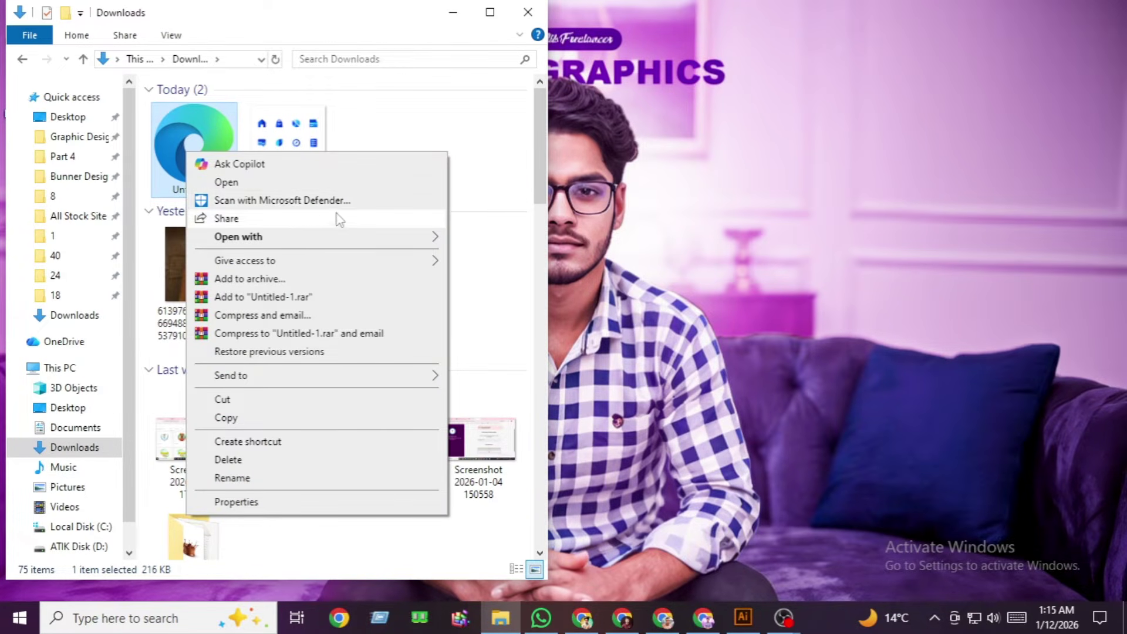
{"action": "mouse_move", "coordinate": [317, 239]}
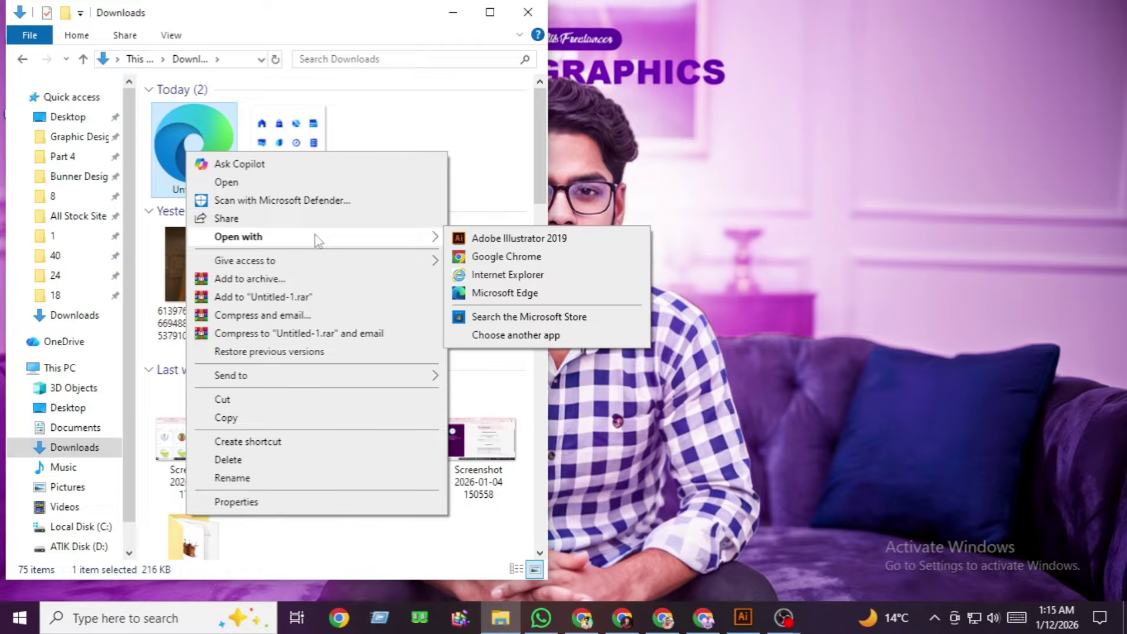
{"action": "left_click", "coordinate": [573, 241]}
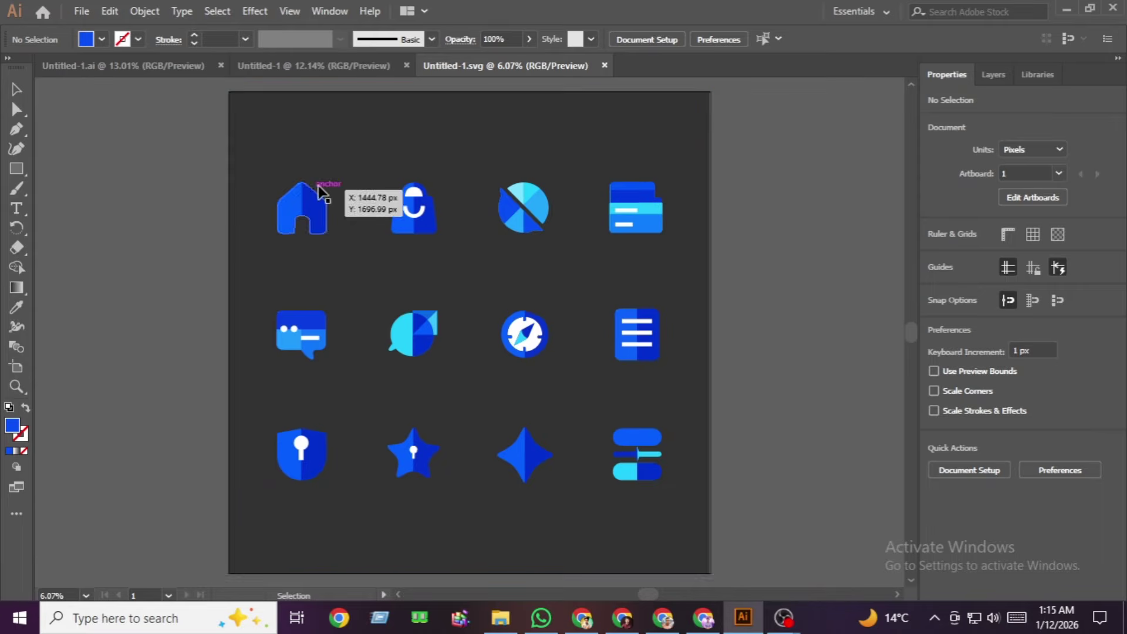
Step: Change the fill of the dark background square behind the icons to white (FFFFFF) and deselect it
{"action": "left_click", "coordinate": [333, 138]}
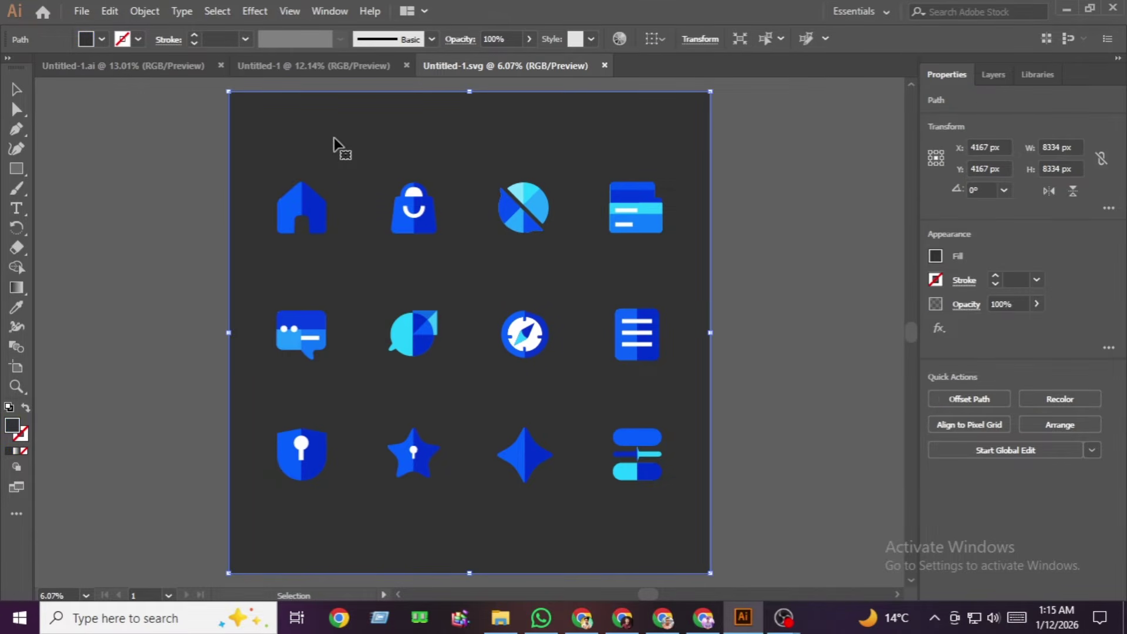
{"action": "left_click", "coordinate": [936, 257]}
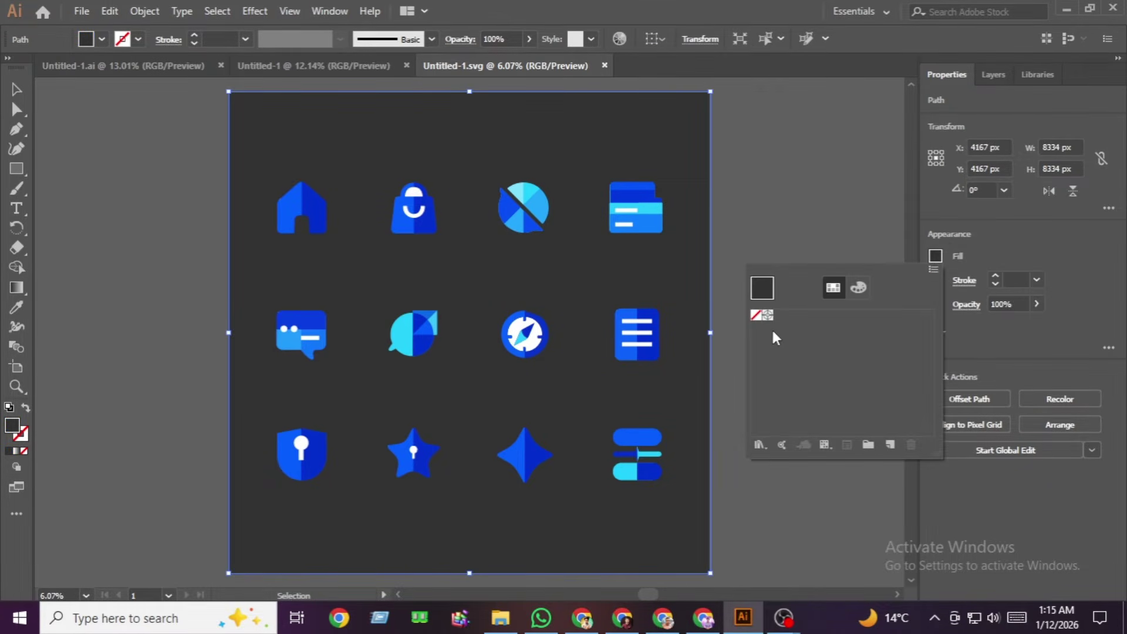
{"action": "left_click", "coordinate": [858, 288]}
{"action": "left_click", "coordinate": [777, 400]}
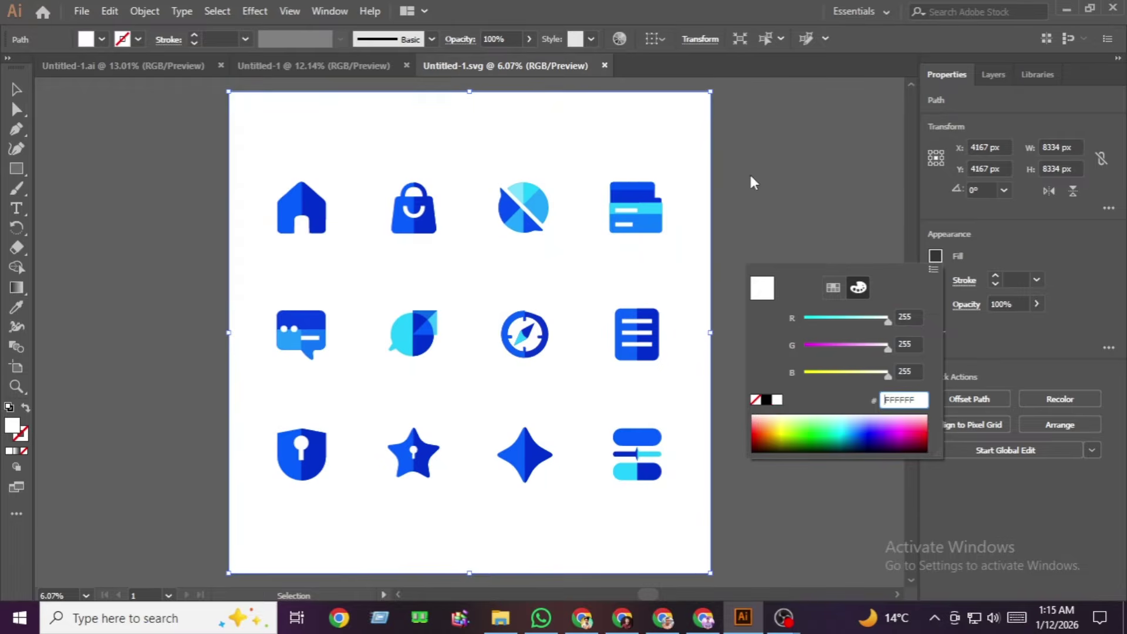
{"action": "left_click", "coordinate": [767, 244]}
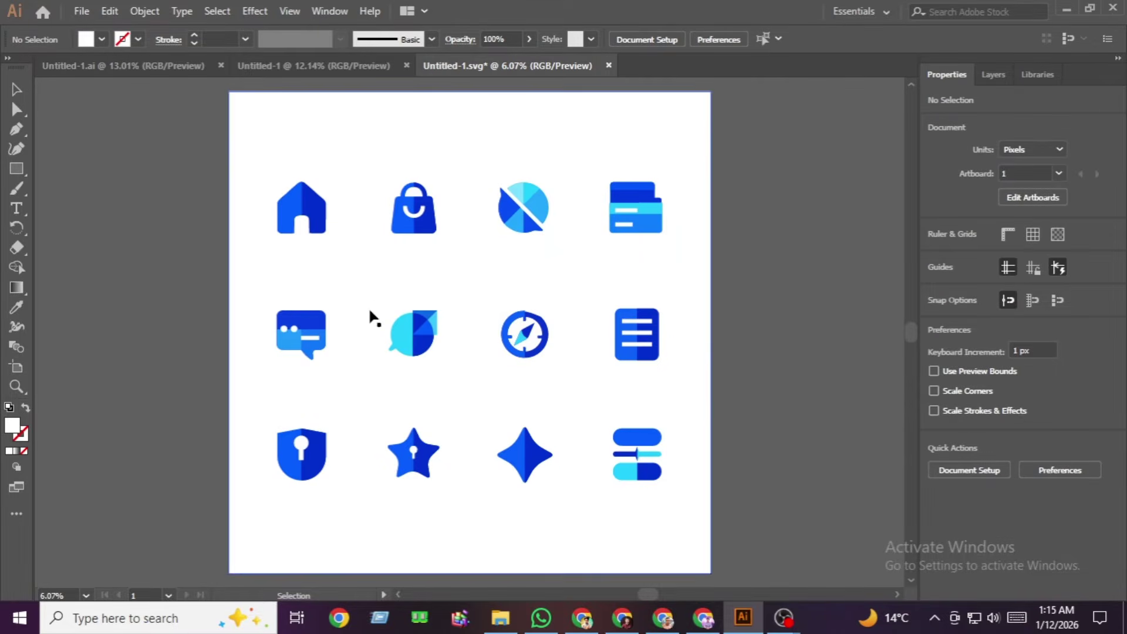
Step: View the original Untitled-1 JPG from the Downloads folder for comparison, and return to Illustrator
{"action": "left_click", "coordinate": [499, 618]}
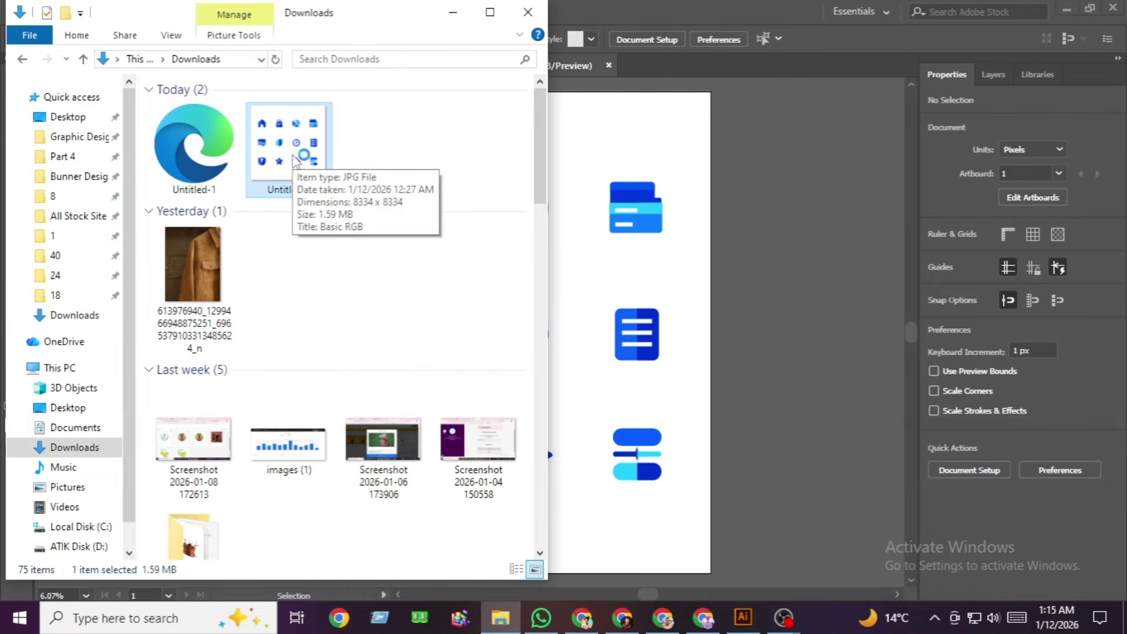
{"action": "double_click", "coordinate": [296, 161]}
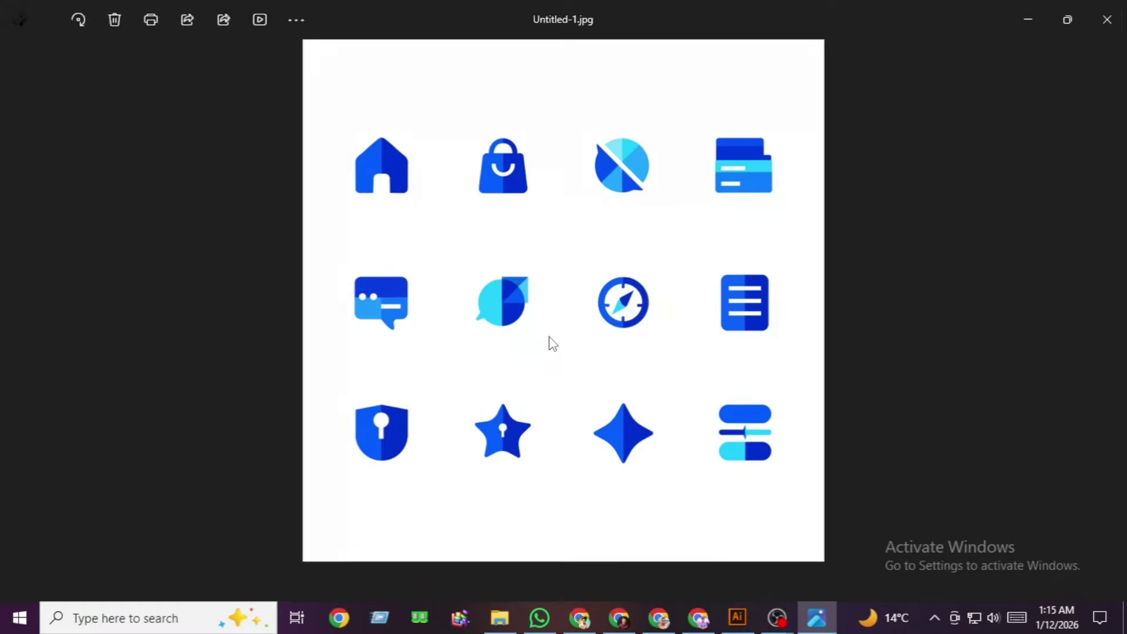
{"action": "left_click", "coordinate": [737, 622]}
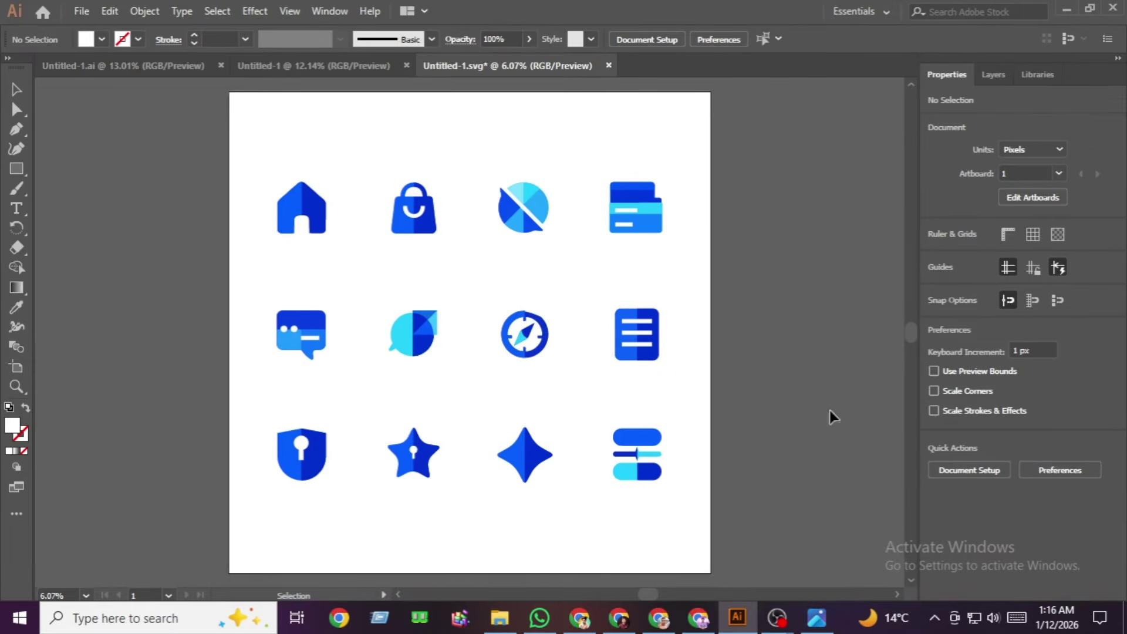
Step: Try moving the dark blue shape of the house icon off the artboard, and undo the move
{"action": "left_click", "coordinate": [310, 204]}
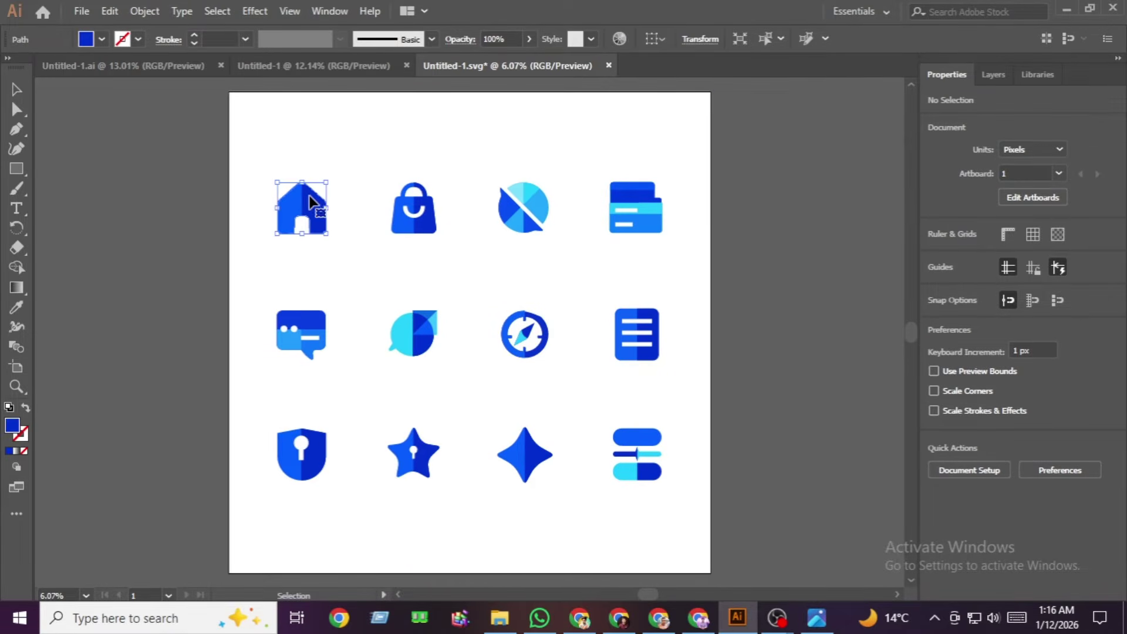
{"action": "left_click_drag", "start_coordinate": [310, 204], "coordinate": [149, 204]}
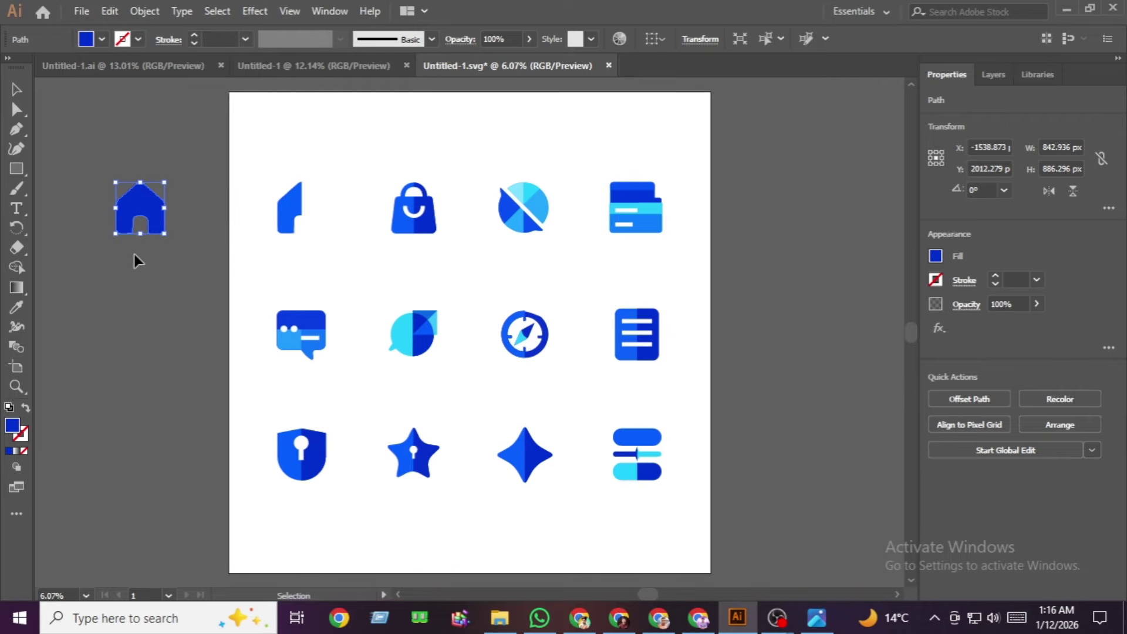
{"action": "left_click", "coordinate": [136, 259]}
{"action": "key", "text": "a"}
{"action": "key", "text": "ctrl+z"}
{"action": "key", "text": "v"}
{"action": "left_click", "coordinate": [274, 212]}
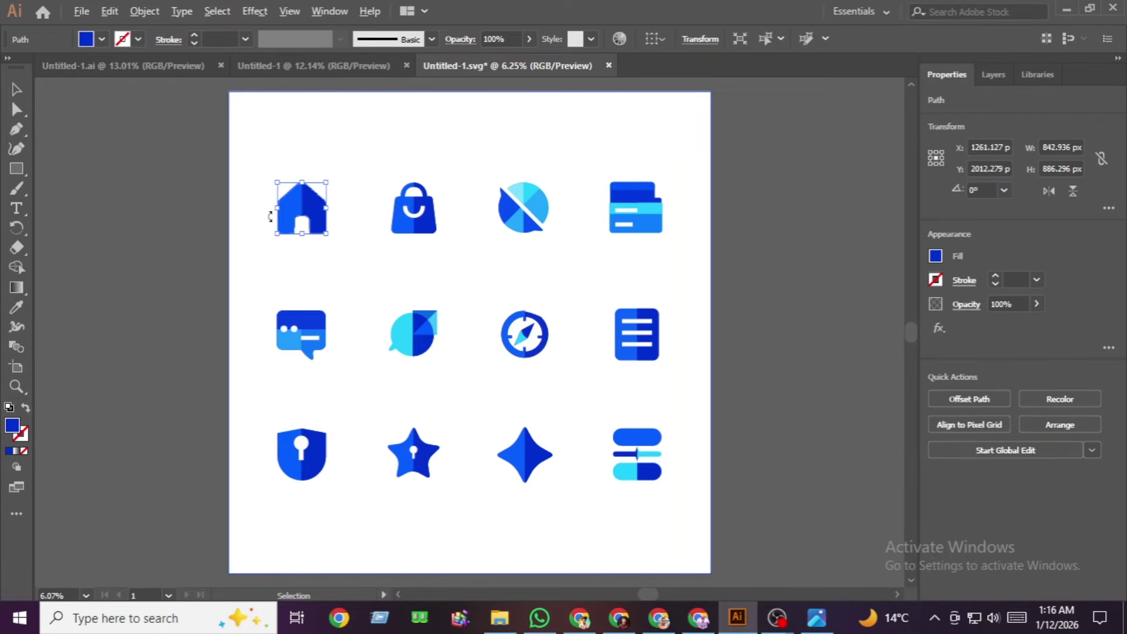
Step: Change the fill of the house icon's dark blue right half to purple and deselect it
{"action": "scroll", "coordinate": [272, 219], "scroll_direction": "up", "scroll_amount": 1}
{"action": "scroll", "coordinate": [428, 244], "scroll_direction": "up", "scroll_amount": 1}
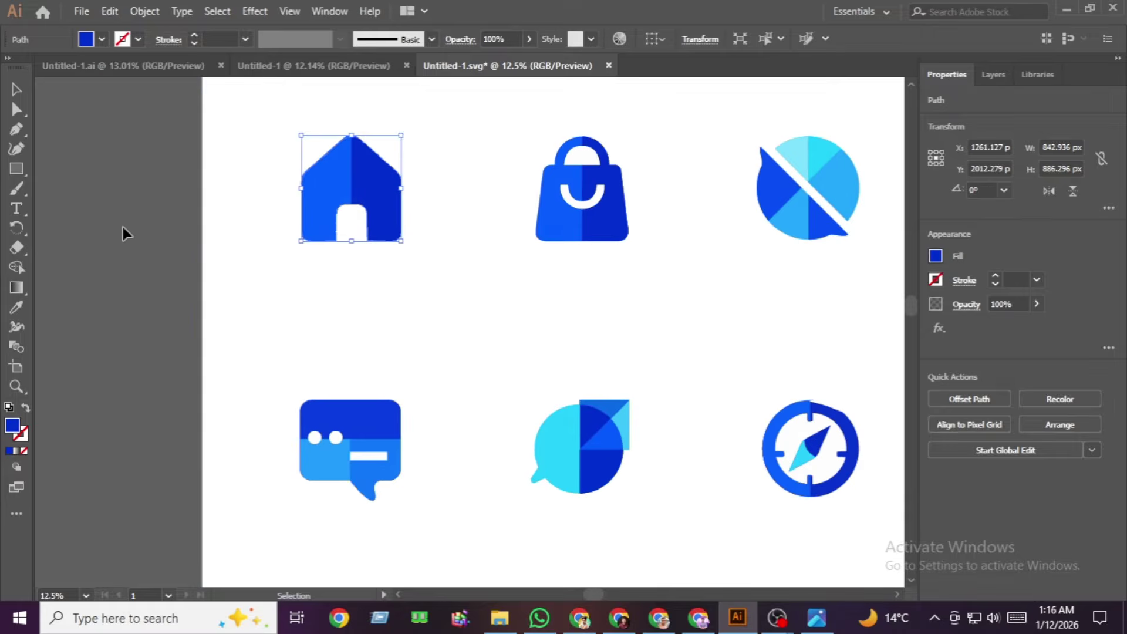
{"action": "left_click", "coordinate": [382, 272]}
{"action": "scroll", "coordinate": [511, 291], "scroll_direction": "up", "scroll_amount": 2}
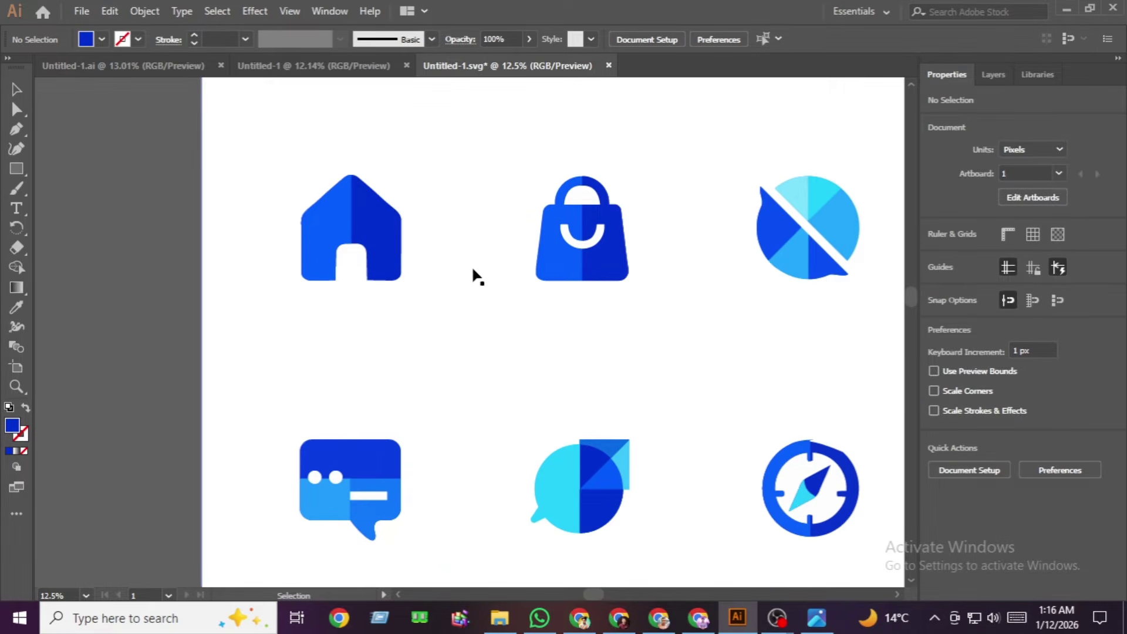
{"action": "scroll", "coordinate": [460, 246], "scroll_direction": "up", "scroll_amount": 1}
{"action": "scroll", "coordinate": [404, 284], "scroll_direction": "down", "scroll_amount": 1}
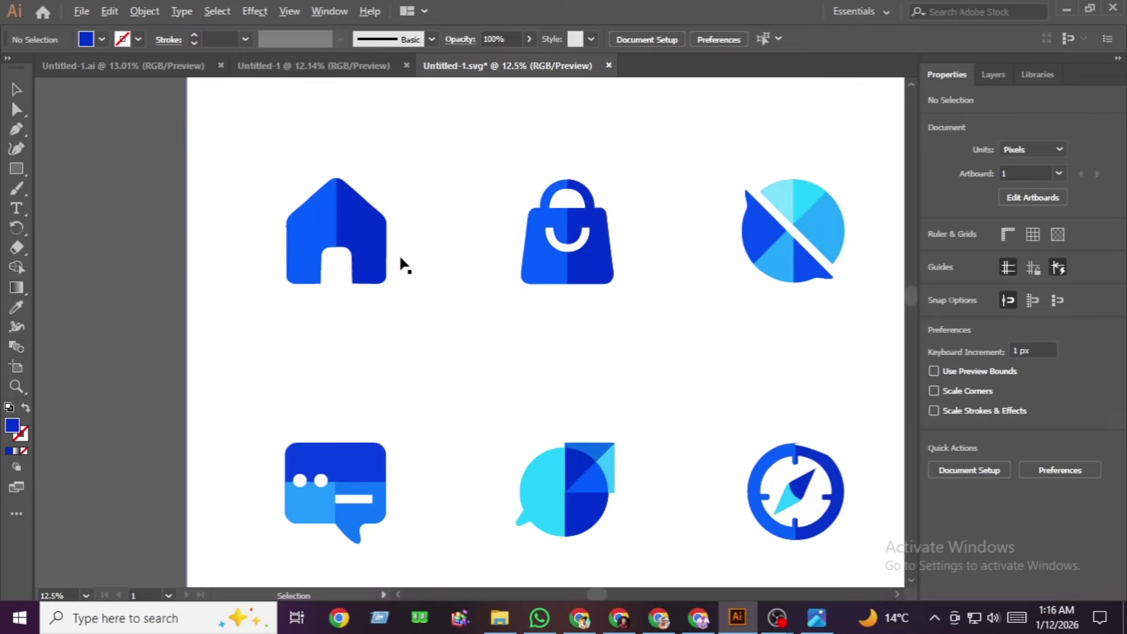
{"action": "left_click", "coordinate": [372, 236]}
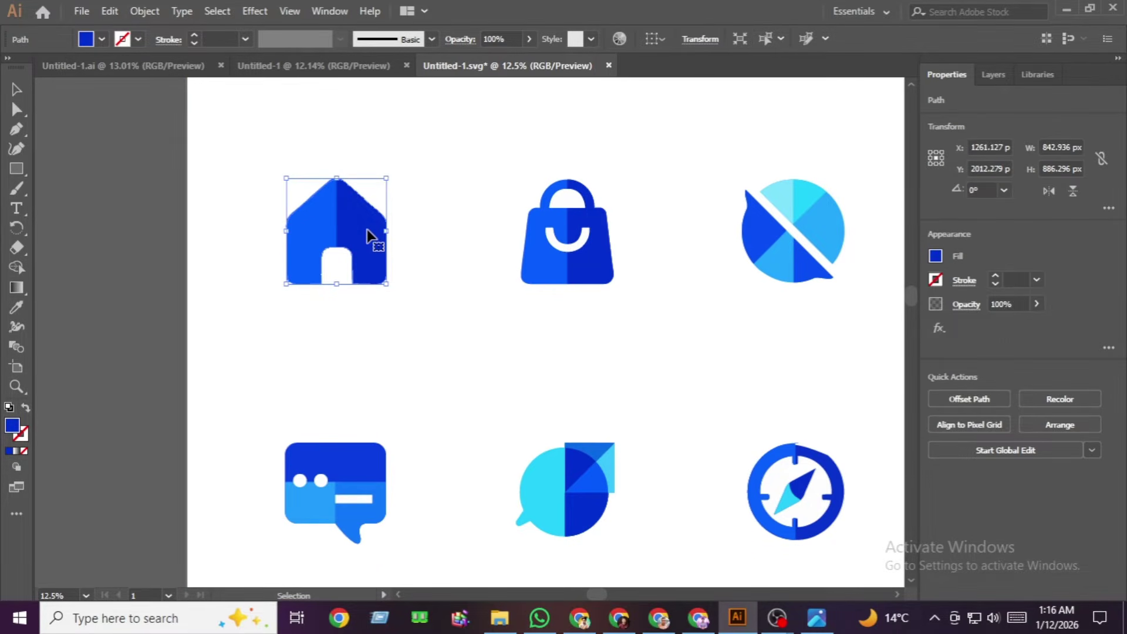
{"action": "left_click", "coordinate": [103, 212]}
{"action": "left_click", "coordinate": [361, 232]}
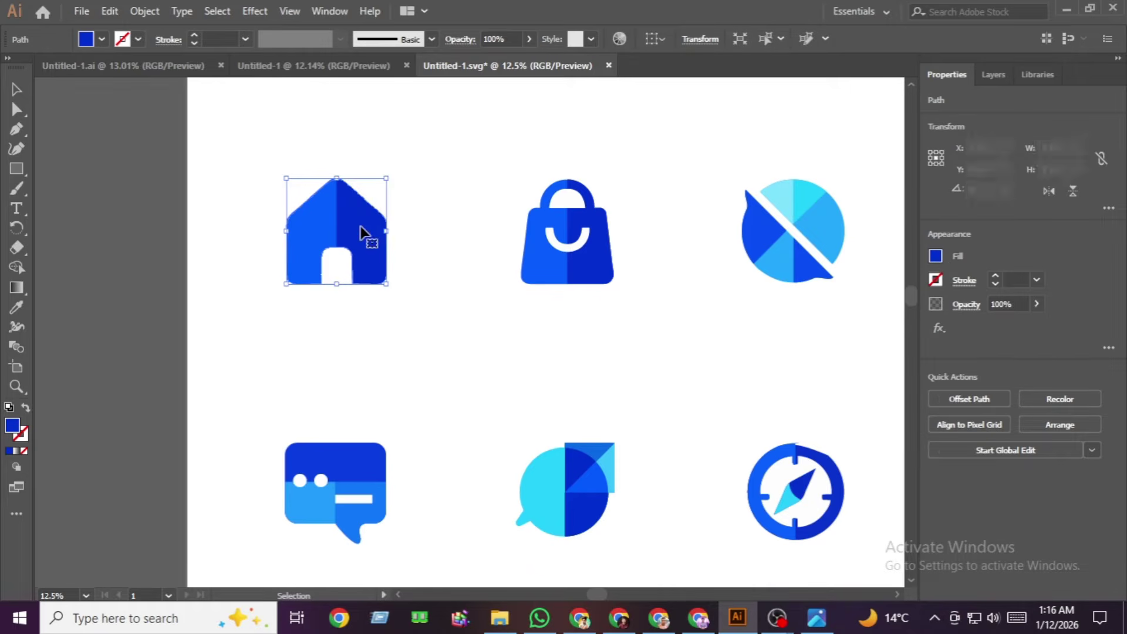
{"action": "left_click", "coordinate": [935, 257]}
{"action": "left_click_drag", "start_coordinate": [846, 320], "coordinate": [867, 323]}
{"action": "left_click", "coordinate": [94, 250]}
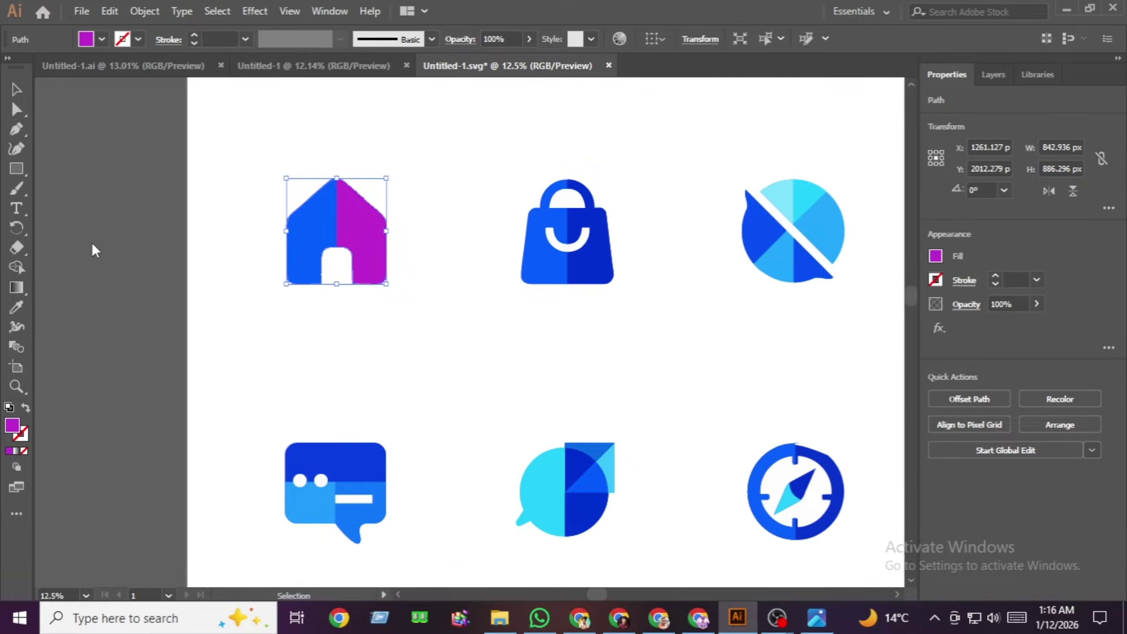
{"action": "left_click", "coordinate": [94, 250]}
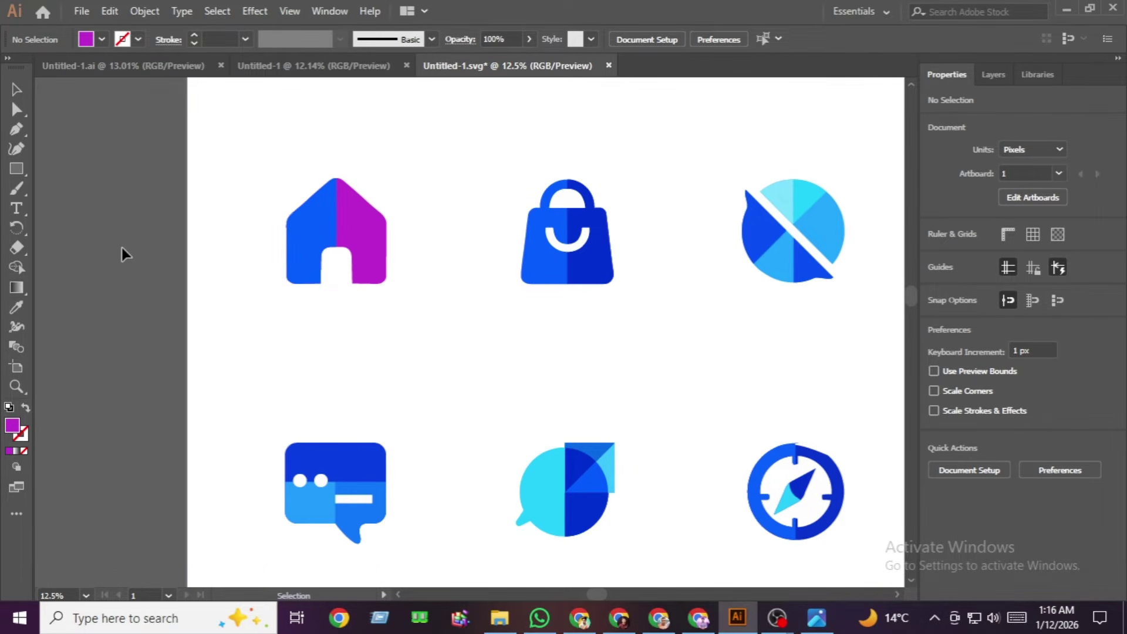
Step: Try moving the light cyan band of the card icon sideways, undo the move, and fit the whole artboard in view
{"action": "left_click_drag", "start_coordinate": [597, 595], "coordinate": [698, 614]}
{"action": "left_click_drag", "start_coordinate": [667, 224], "coordinate": [755, 238]}
{"action": "key", "text": "ctrl+z"}
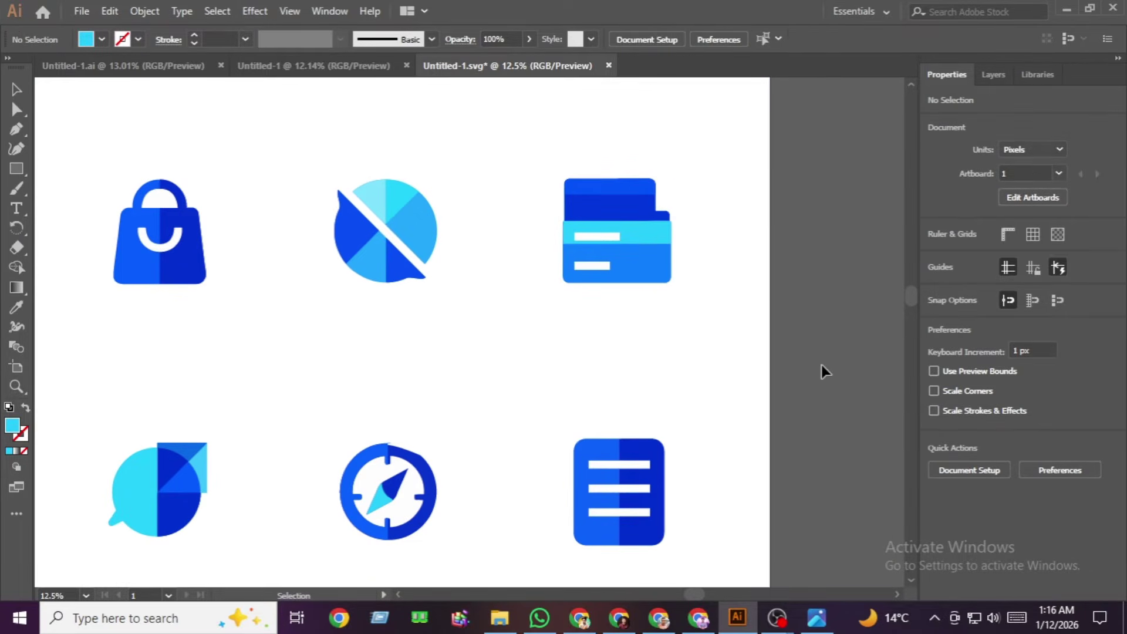
{"action": "key", "text": "ctrl+0"}
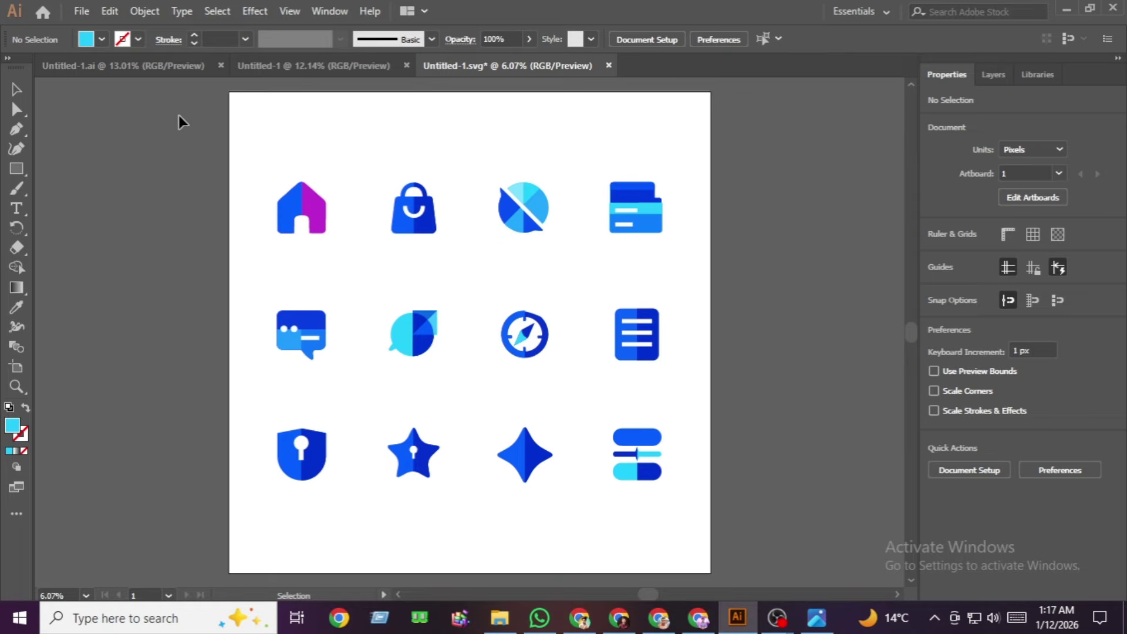
Step: Save the artwork as Untitled-1 in the Downloads folder with the Illustrator EPS (*.EPS) file type
{"action": "left_click", "coordinate": [82, 11]}
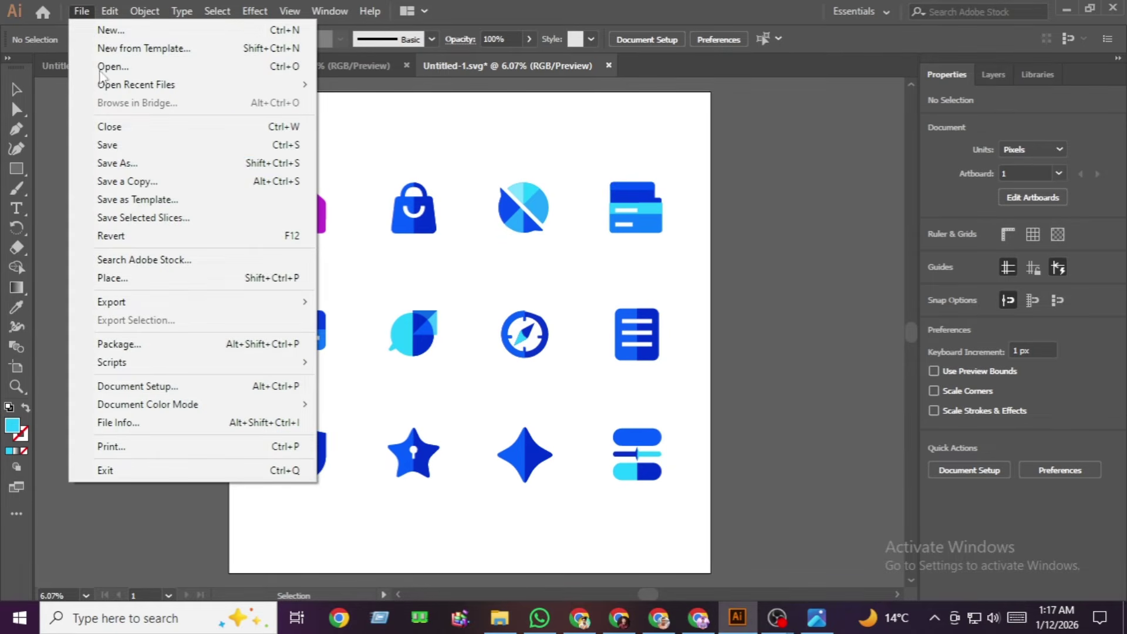
{"action": "left_click", "coordinate": [157, 170]}
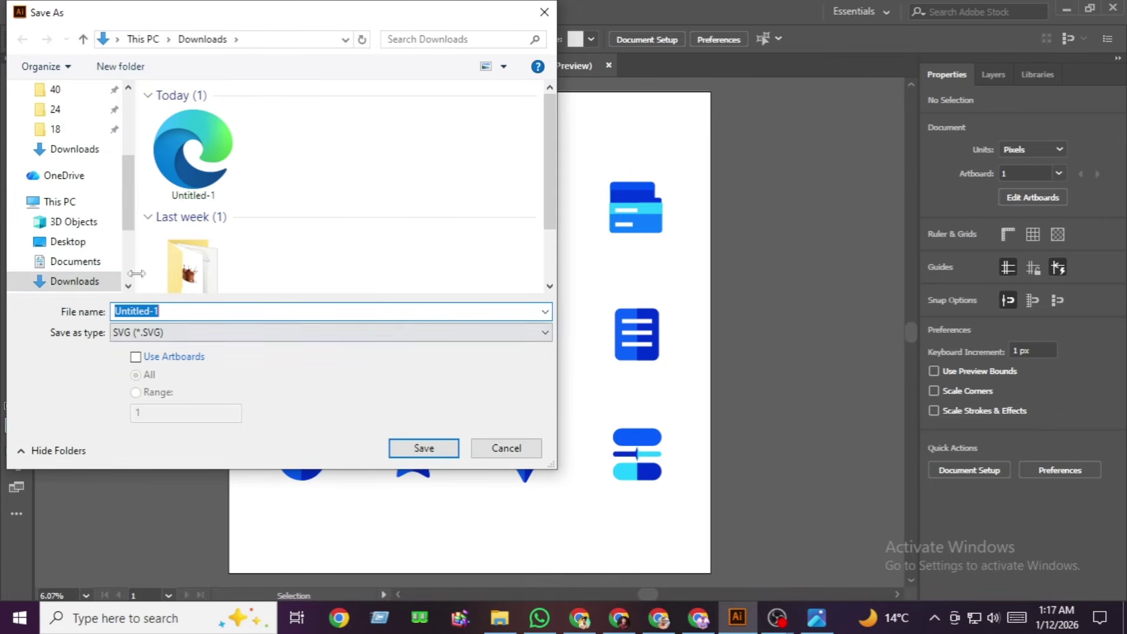
{"action": "left_click", "coordinate": [171, 333]}
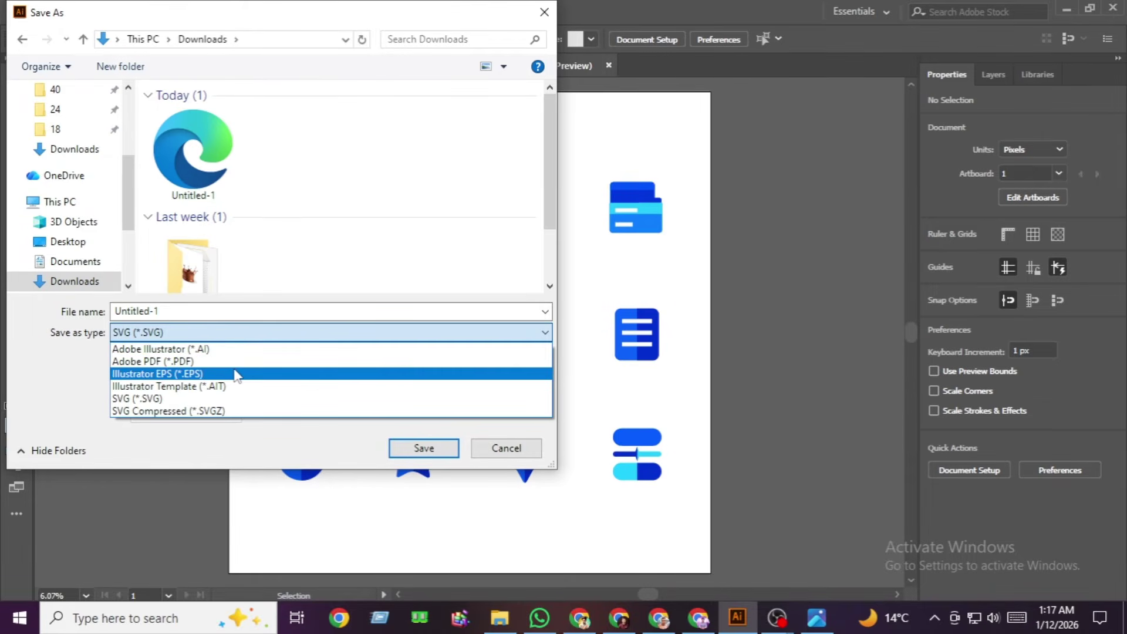
{"action": "left_click", "coordinate": [234, 372]}
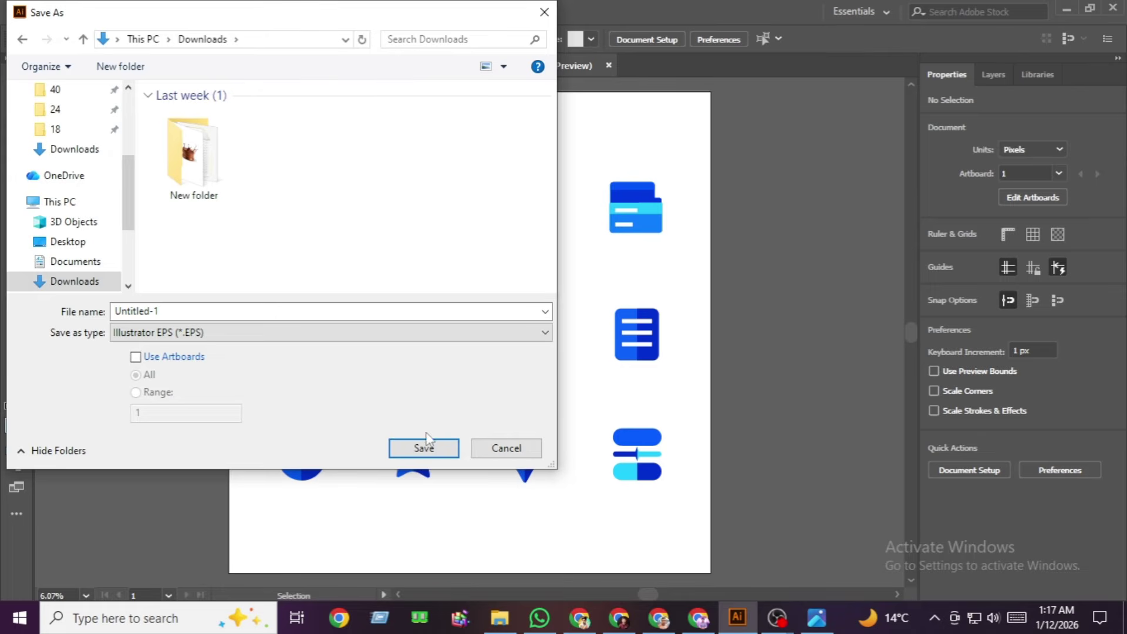
{"action": "left_click", "coordinate": [425, 449]}
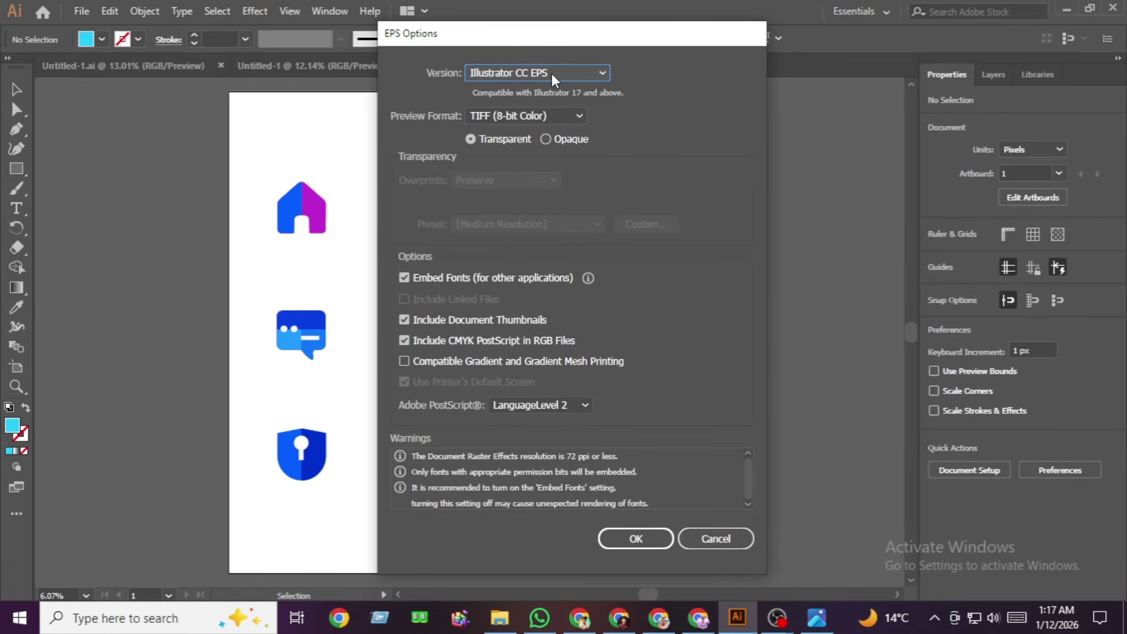
Step: Set the EPS version to Illustrator 10 EPS, keep the TIFF (8-bit Color) preview format, and complete the save
{"action": "left_click", "coordinate": [552, 73]}
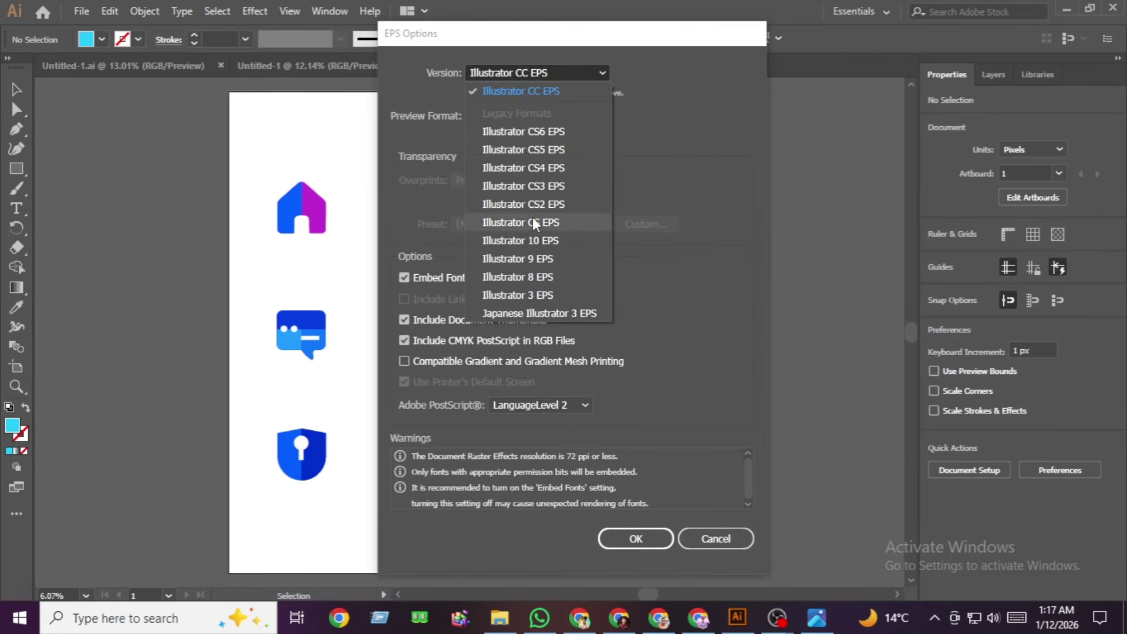
{"action": "left_click", "coordinate": [573, 239]}
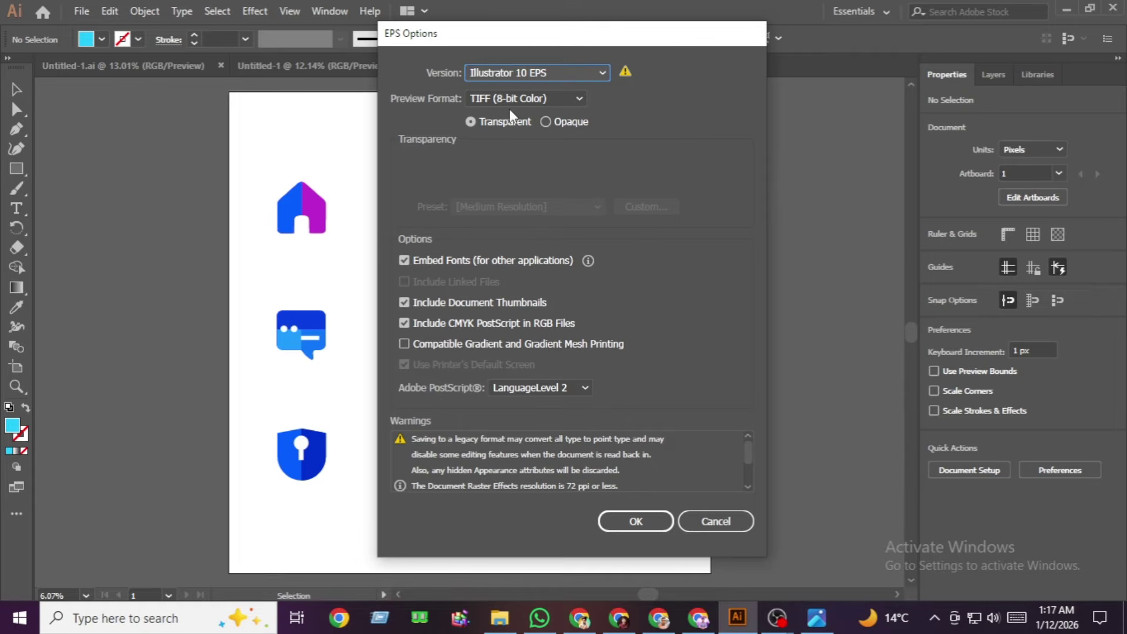
{"action": "left_click", "coordinate": [543, 100]}
{"action": "left_click", "coordinate": [543, 100]}
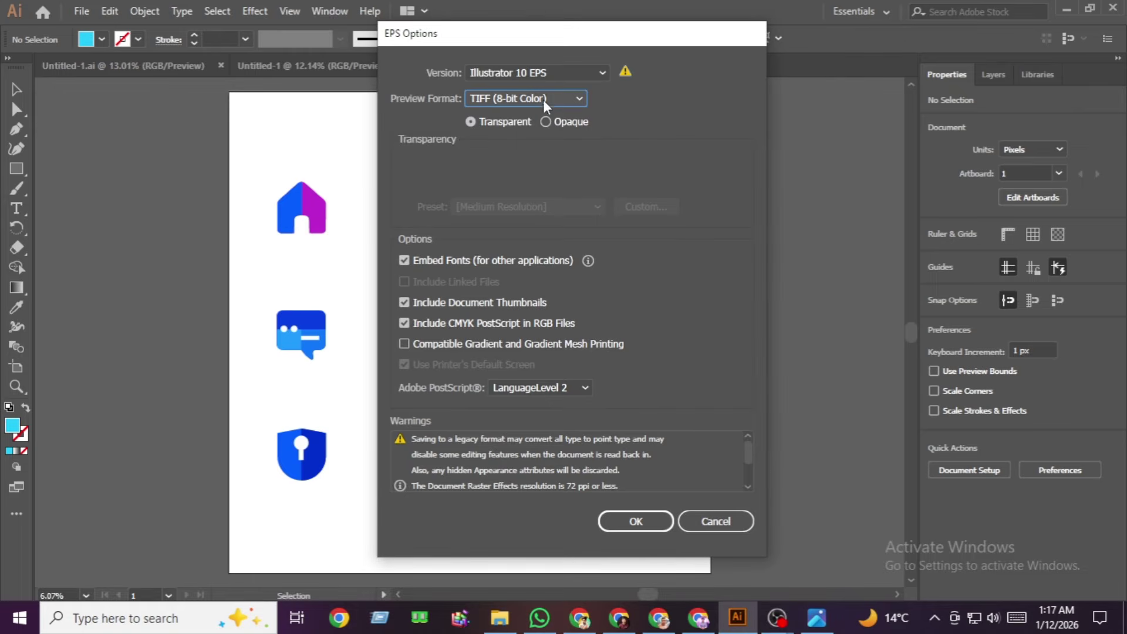
{"action": "left_click", "coordinate": [643, 521]}
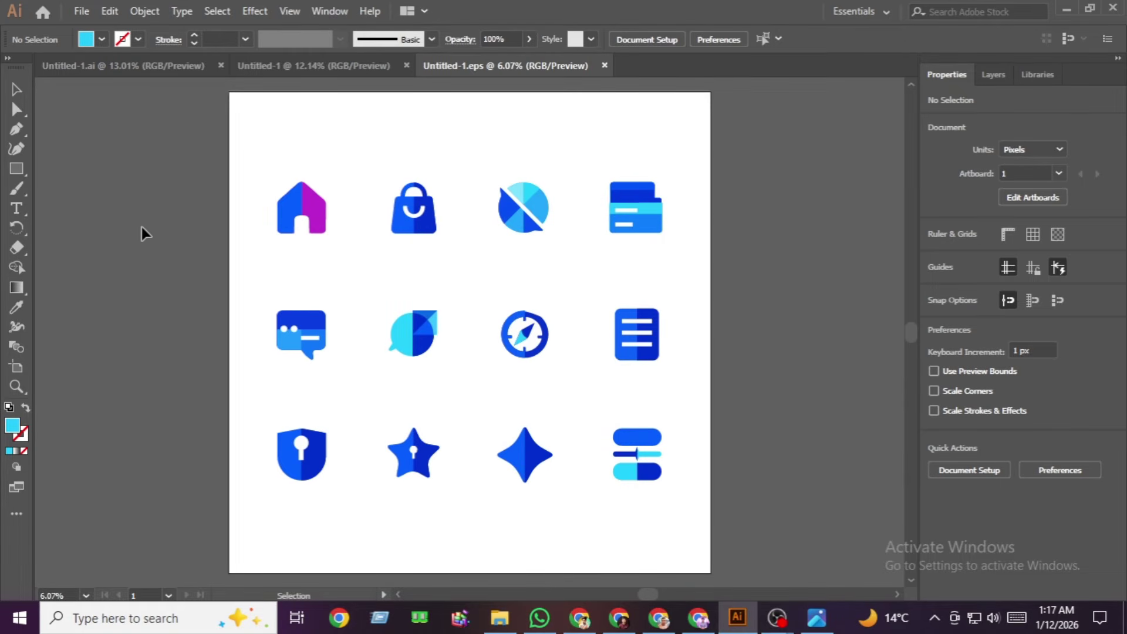
Step: Export the artwork as Untitled-1 in JPEG (*.JPG) format to the Downloads folder, replacing the existing file
{"action": "left_click", "coordinate": [81, 11]}
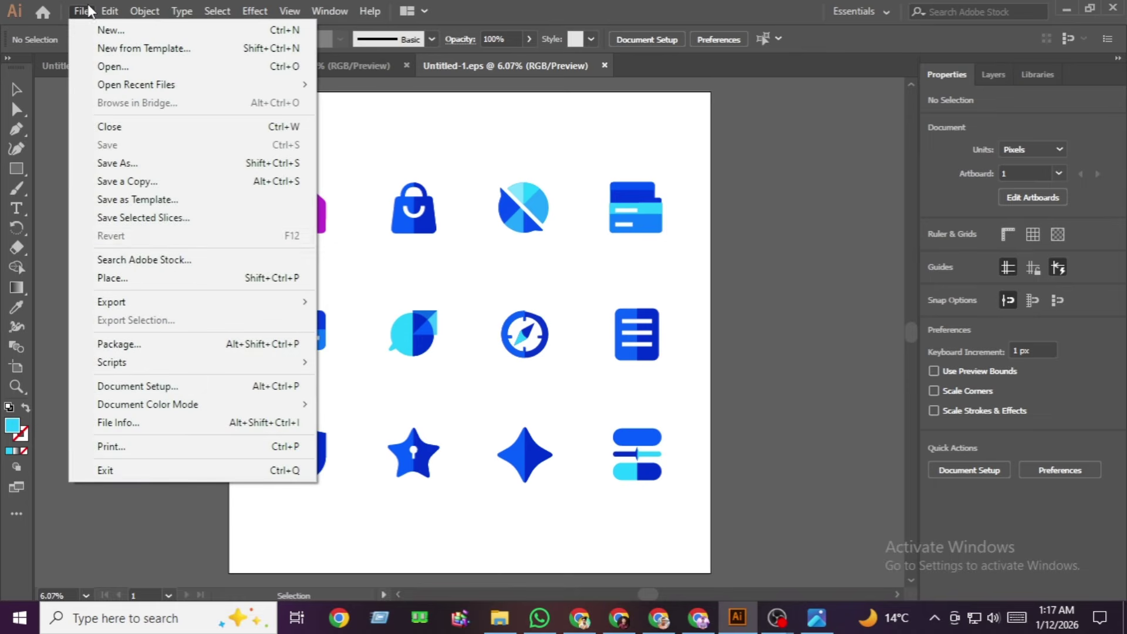
{"action": "mouse_move", "coordinate": [162, 304]}
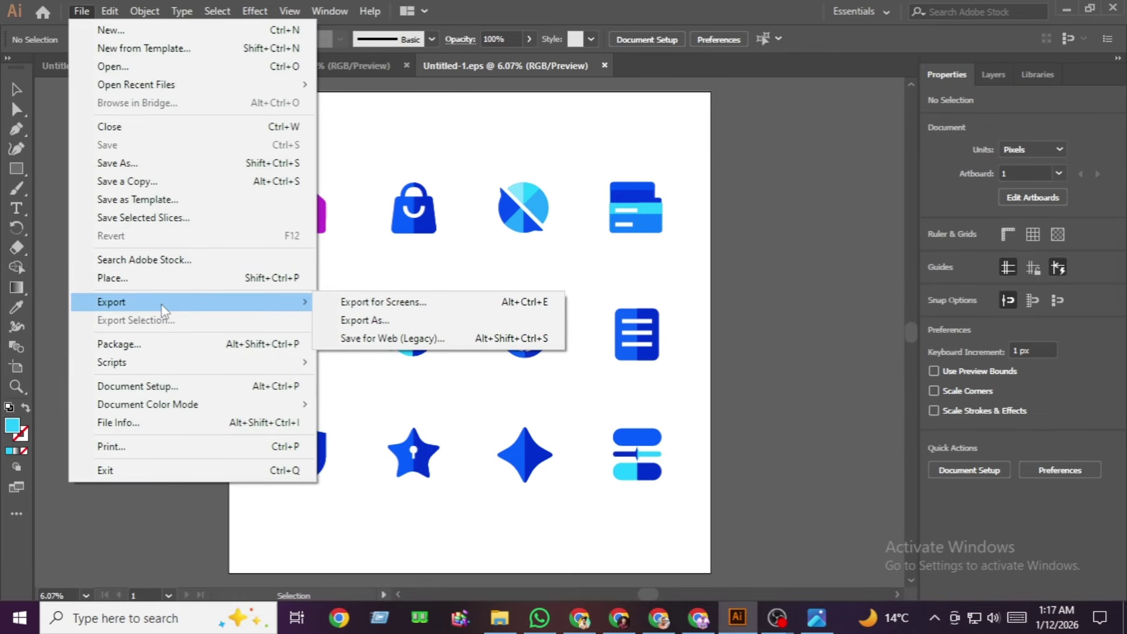
{"action": "left_click", "coordinate": [365, 320]}
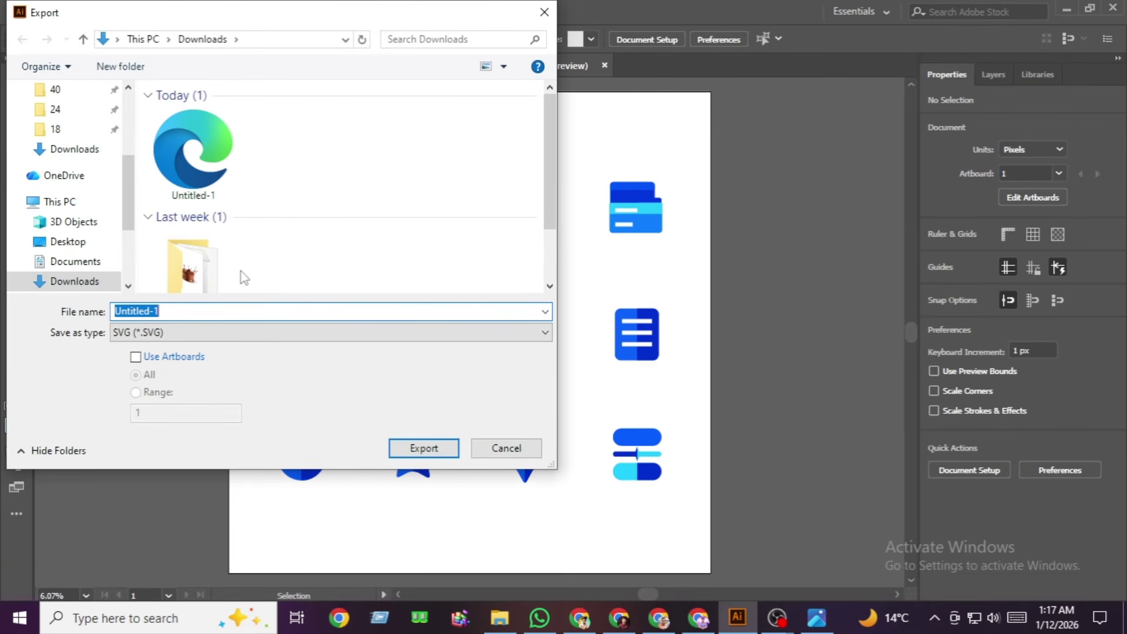
{"action": "left_click", "coordinate": [205, 335]}
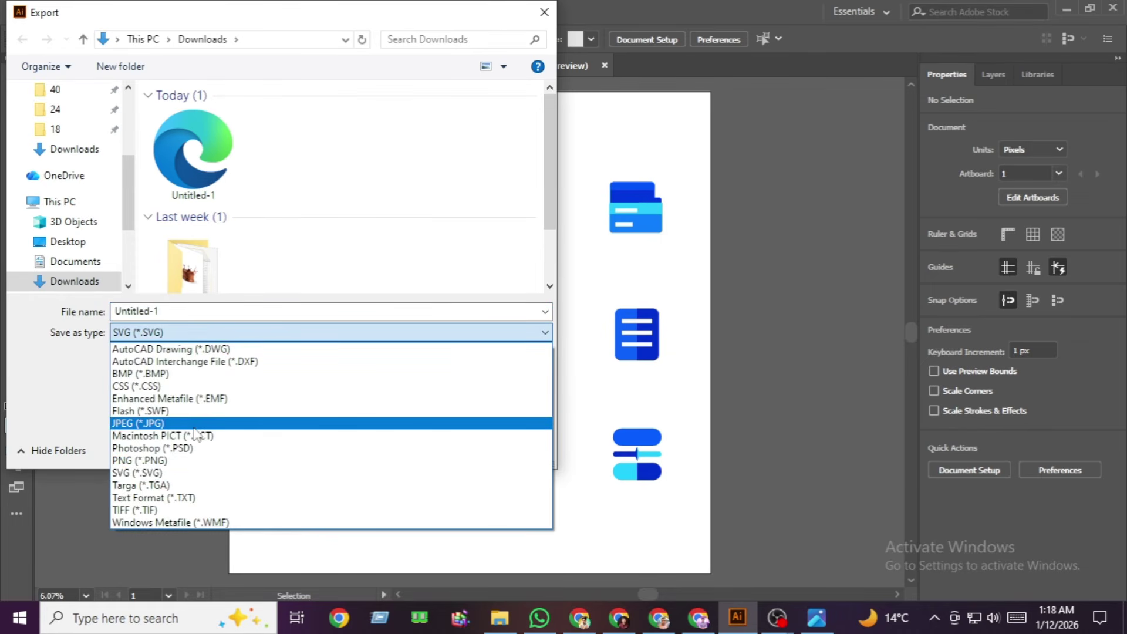
{"action": "left_click", "coordinate": [196, 423]}
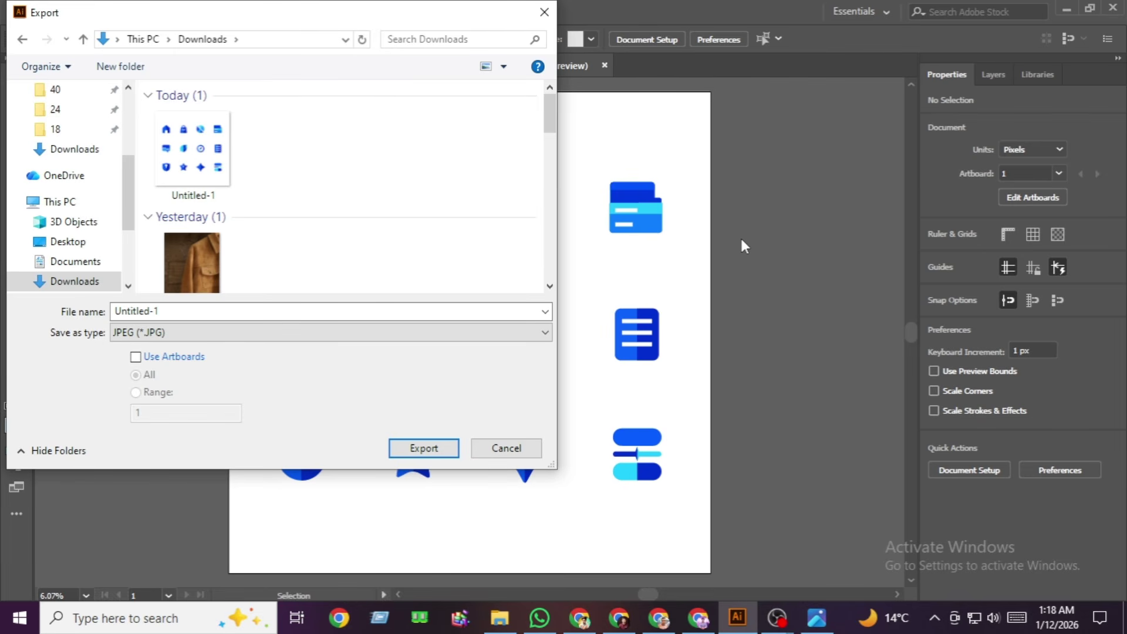
{"action": "left_click", "coordinate": [183, 309]}
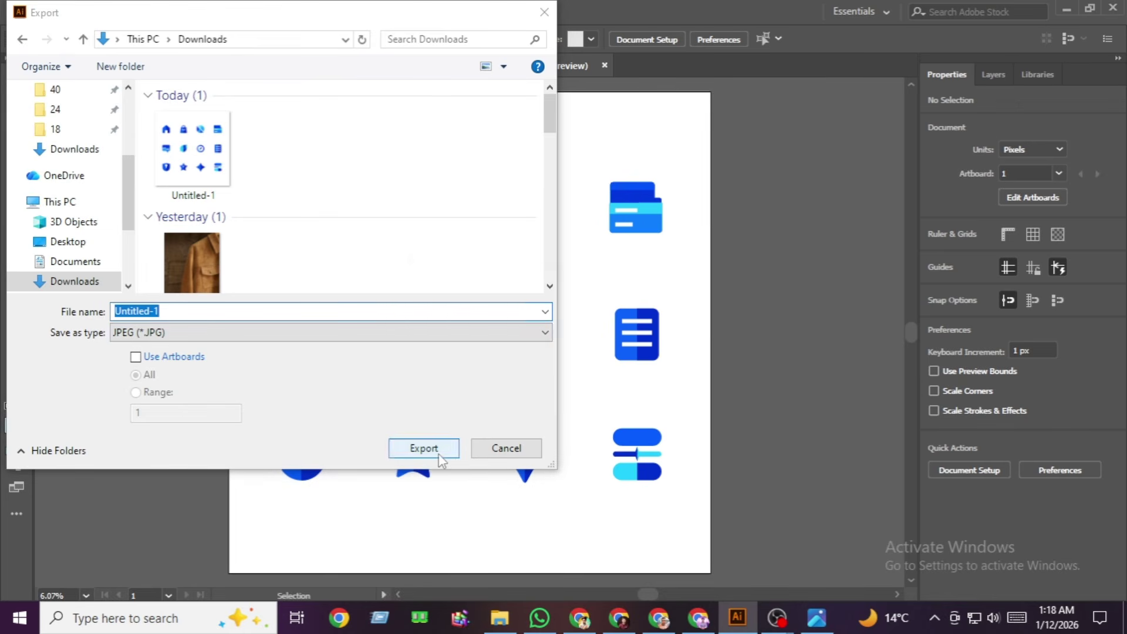
{"action": "left_click", "coordinate": [423, 448]}
{"action": "left_click", "coordinate": [628, 371]}
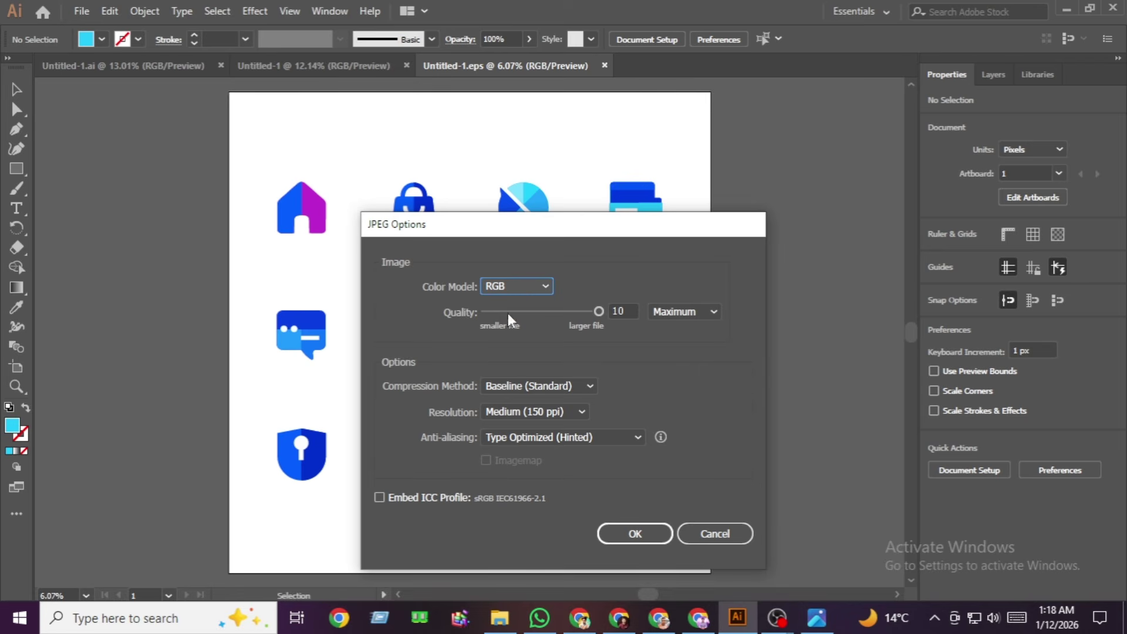
Step: Keep the JPEG quality at 10 (Maximum) and set the export resolution to High (300 ppi)
{"action": "left_click", "coordinate": [599, 311]}
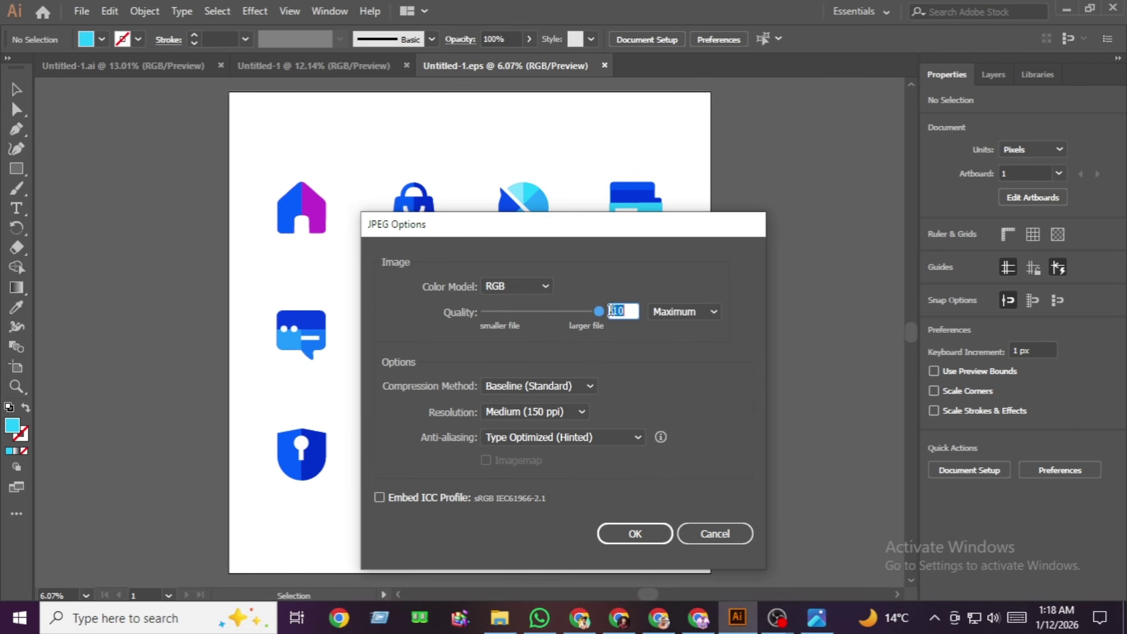
{"action": "left_click", "coordinate": [448, 414]}
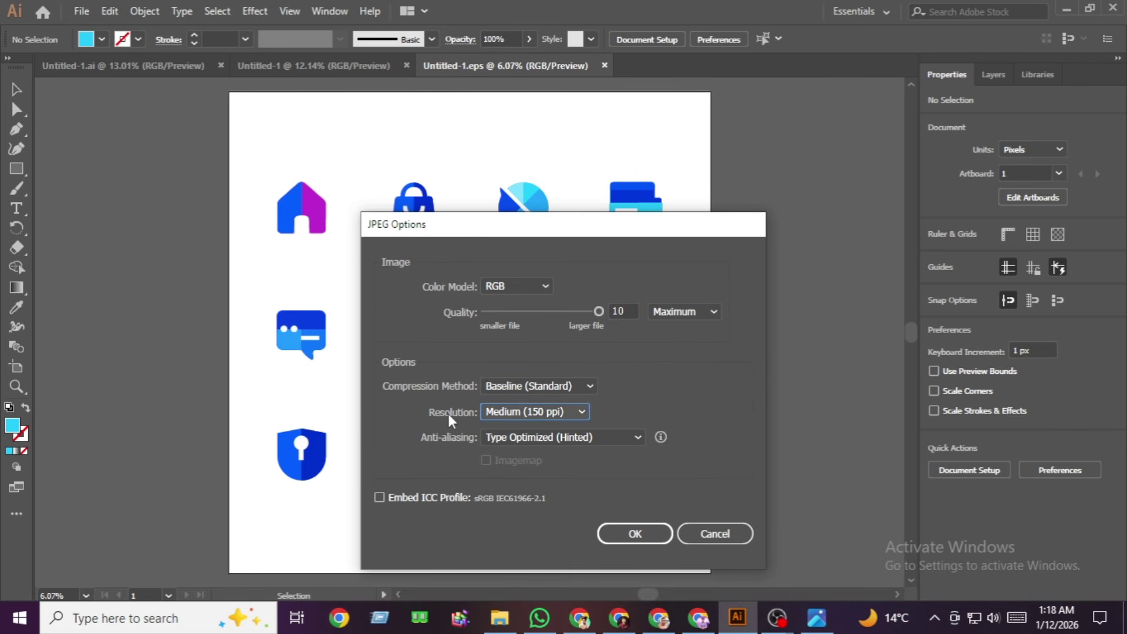
{"action": "left_click", "coordinate": [572, 413]}
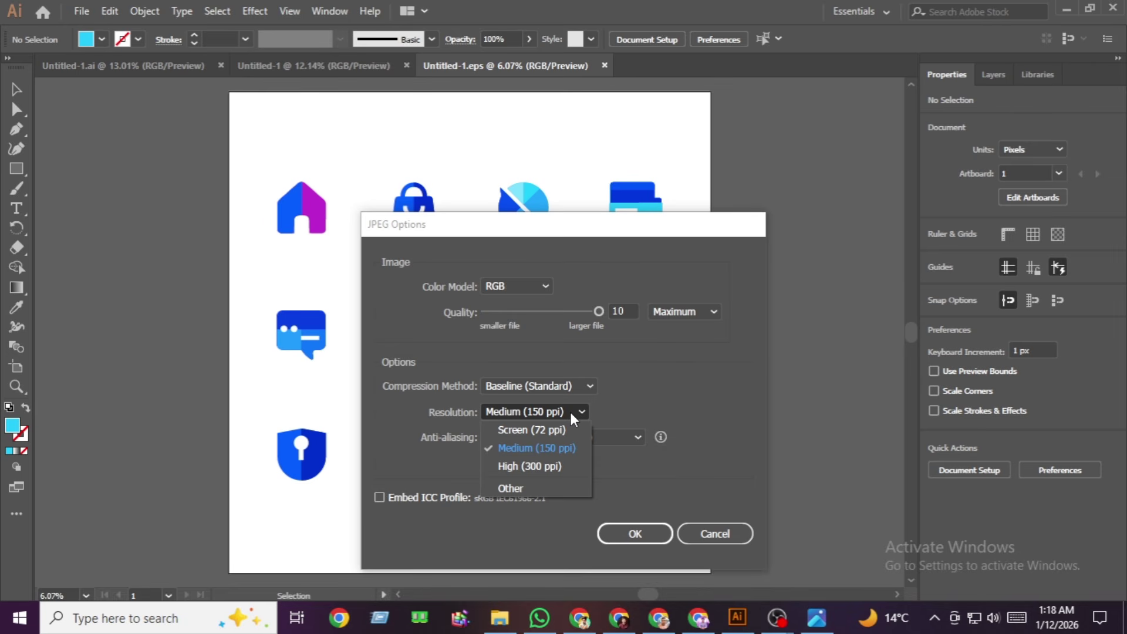
{"action": "left_click", "coordinate": [542, 466]}
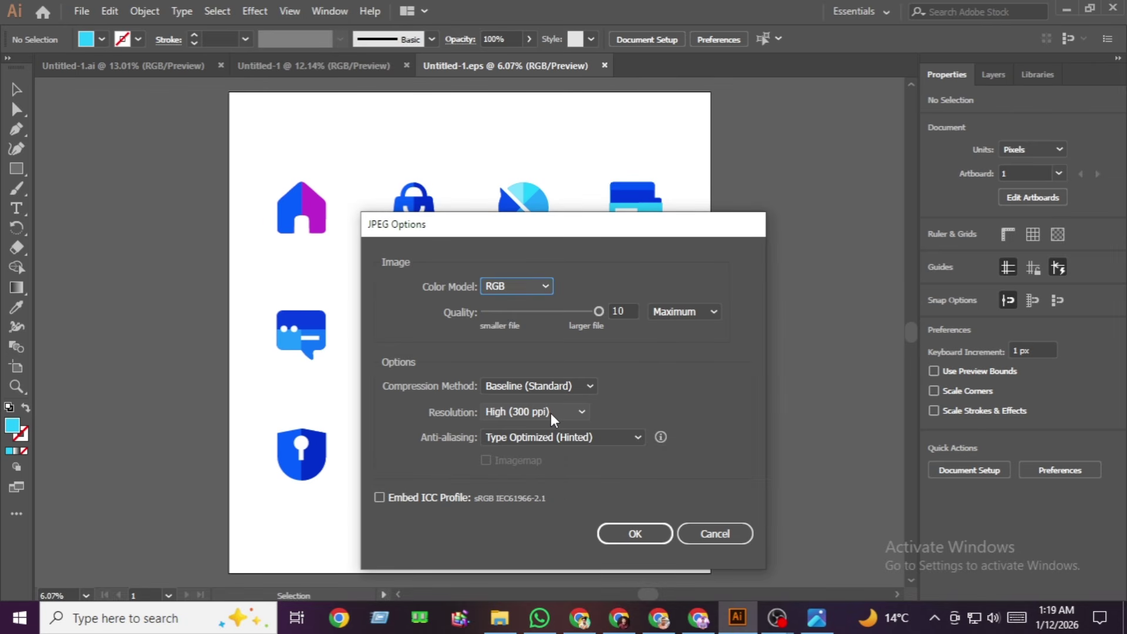